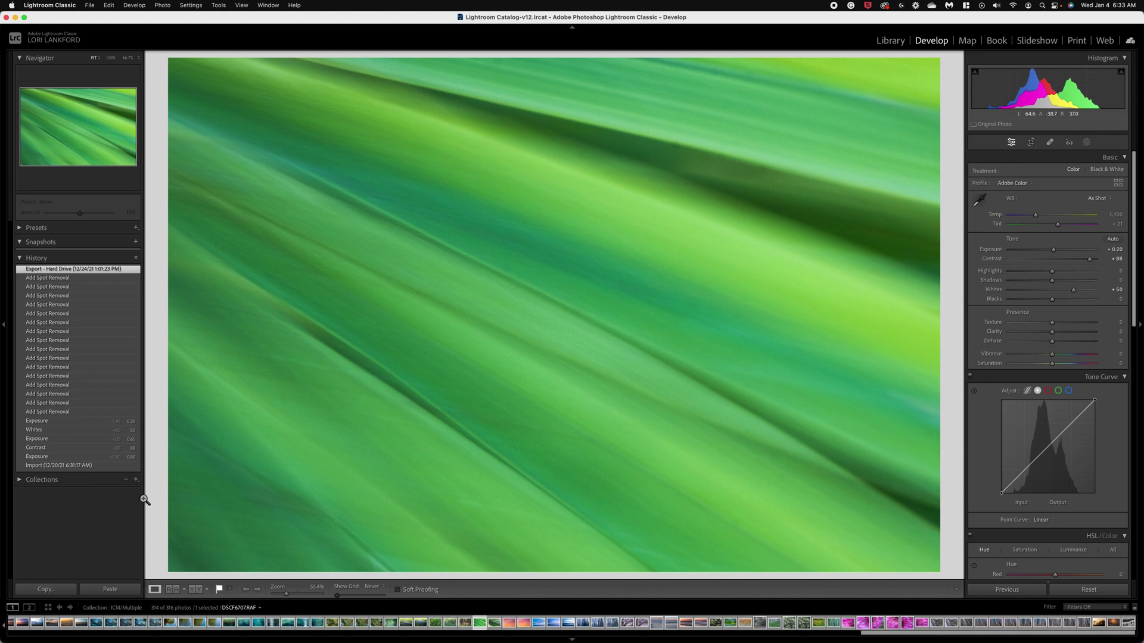
# Step: Step through the green leaf photo's edit history from Import up to the Exposure 0.20 state, before the spot removals
pyautogui.click(83, 466)
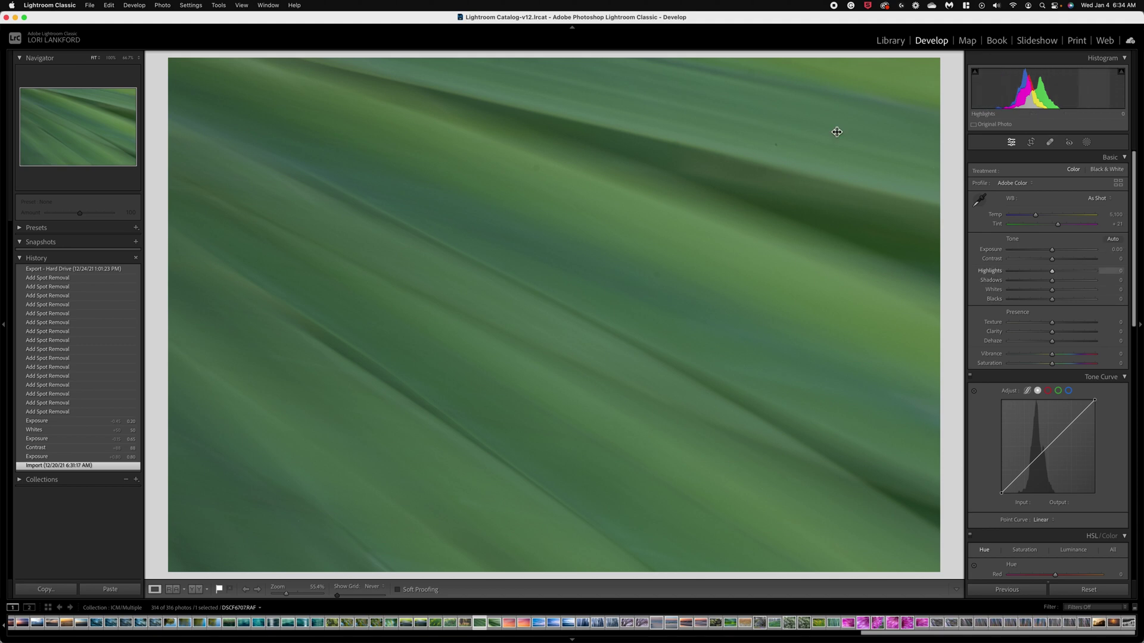
pyautogui.click(86, 457)
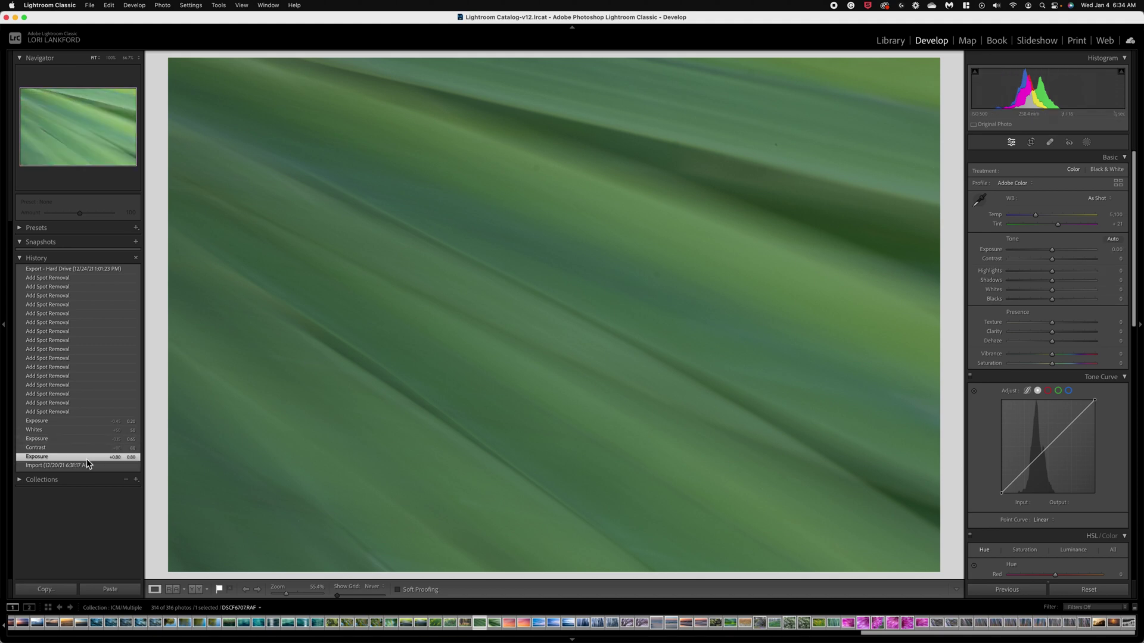
pyautogui.click(85, 447)
pyautogui.click(85, 439)
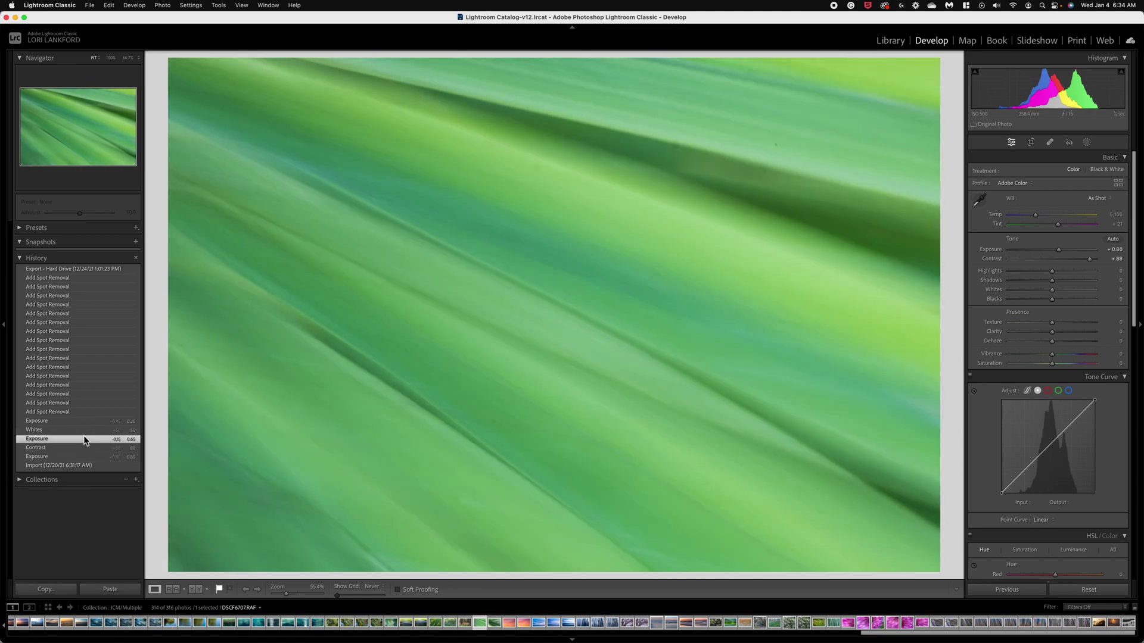
pyautogui.click(84, 430)
pyautogui.click(84, 421)
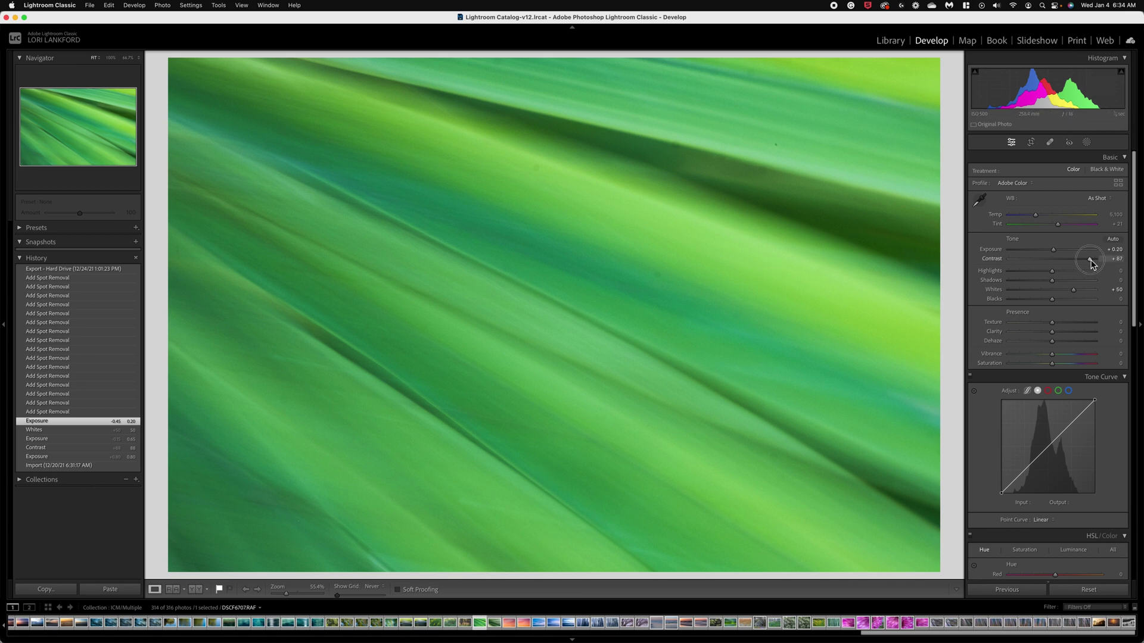
# Step: Compare the photo with almost no contrast against high contrast, then set Contrast to +79
pyautogui.moveTo(1091, 263); pyautogui.dragTo(1055, 264)
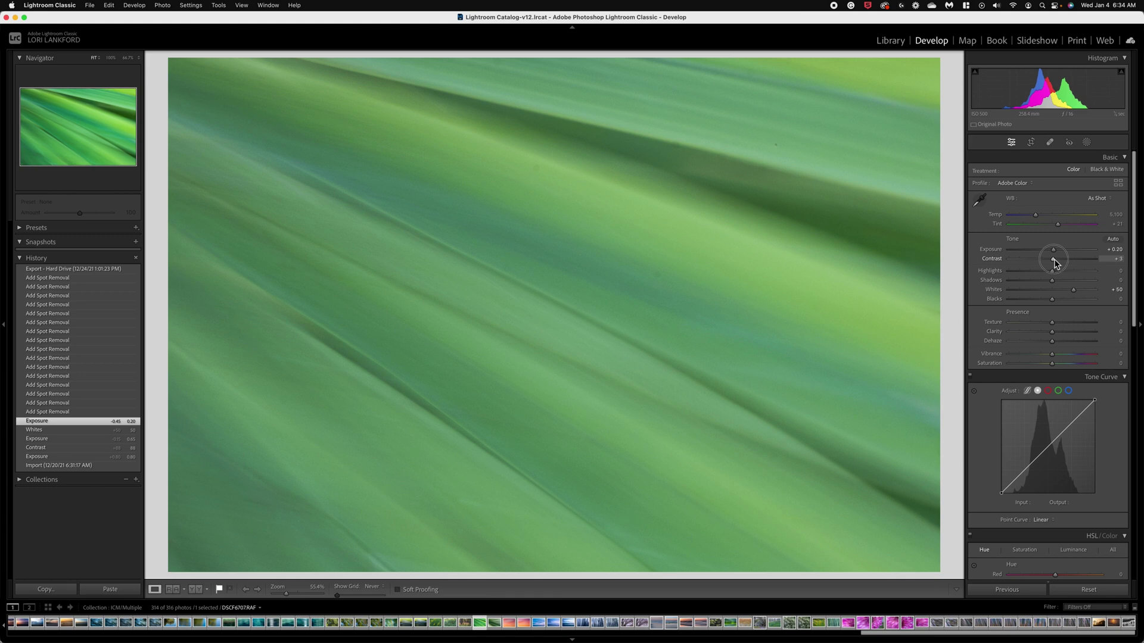
pyautogui.moveTo(1056, 264); pyautogui.dragTo(1089, 263)
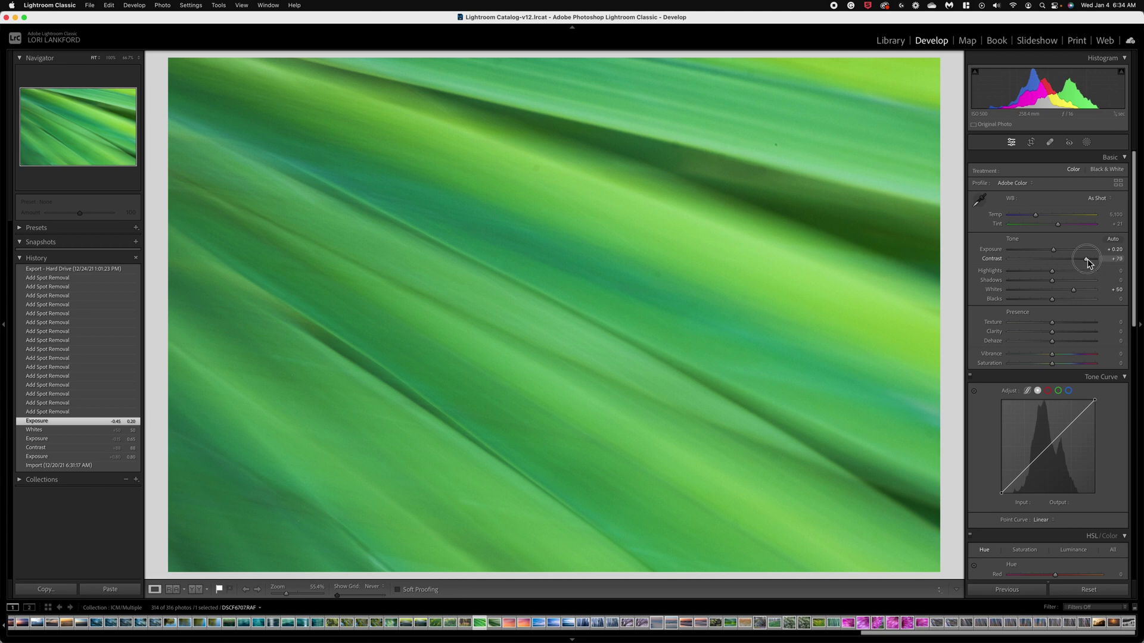
pyautogui.moveTo(1088, 263); pyautogui.dragTo(1088, 263)
pyautogui.moveTo(1088, 259); pyautogui.dragTo(1088, 258)
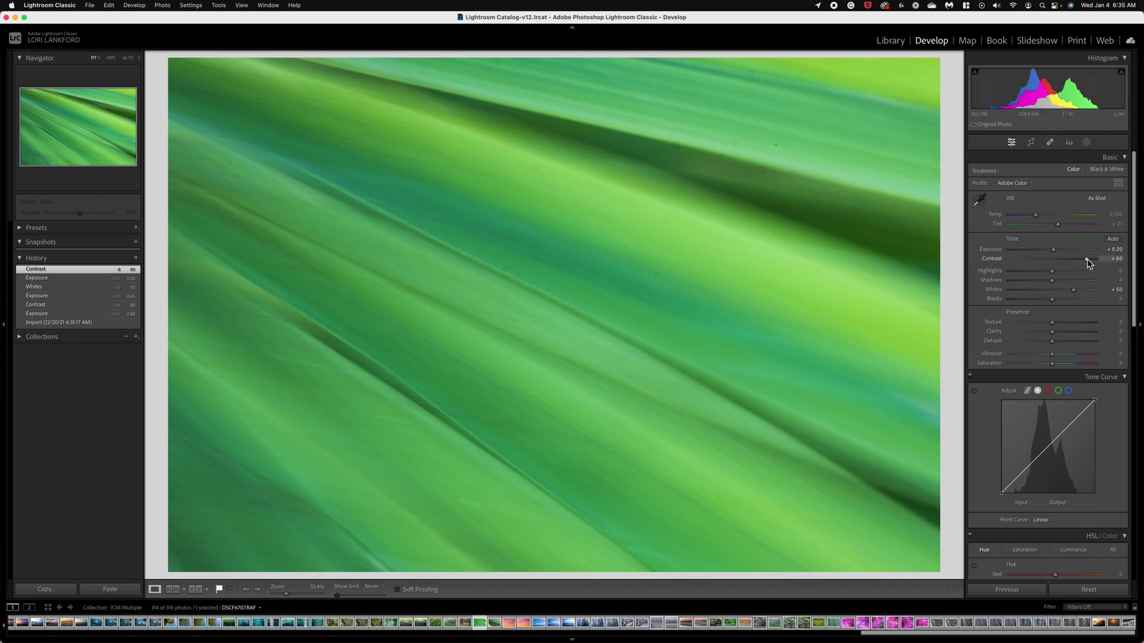
pyautogui.moveTo(1088, 260)
pyautogui.mouseDown()
pyautogui.moveTo(1049, 259)
pyautogui.moveTo(1088, 265)
pyautogui.mouseUp()
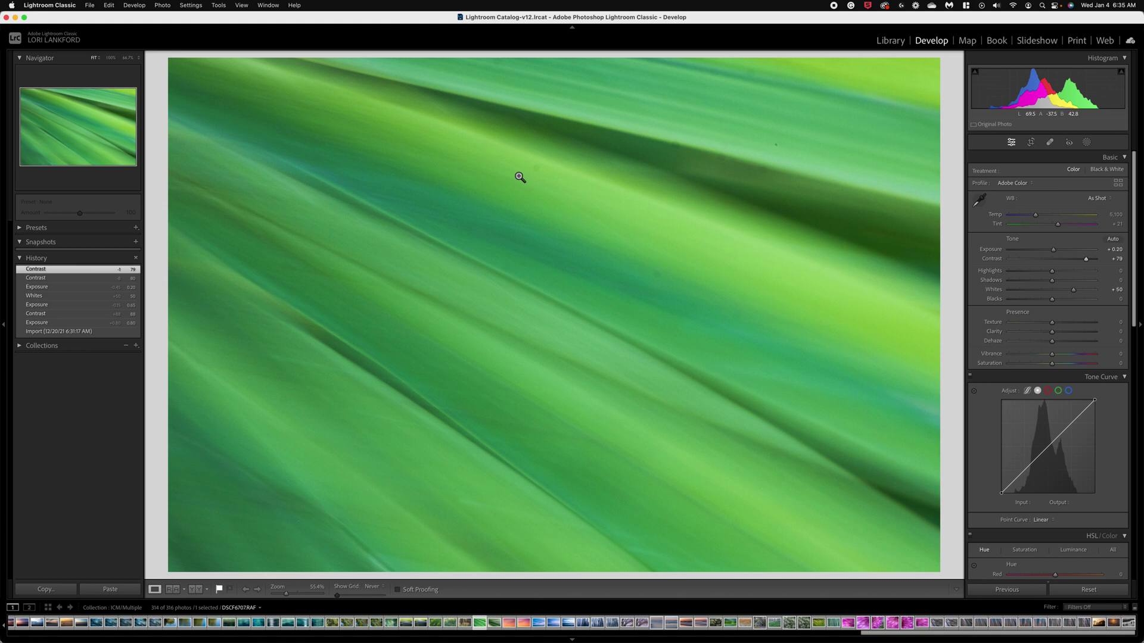
# Step: Heal the dark spot in the photo's upper right, switch it to Clone, and clone over the bright green band in the upper middle
pyautogui.click(1050, 145)
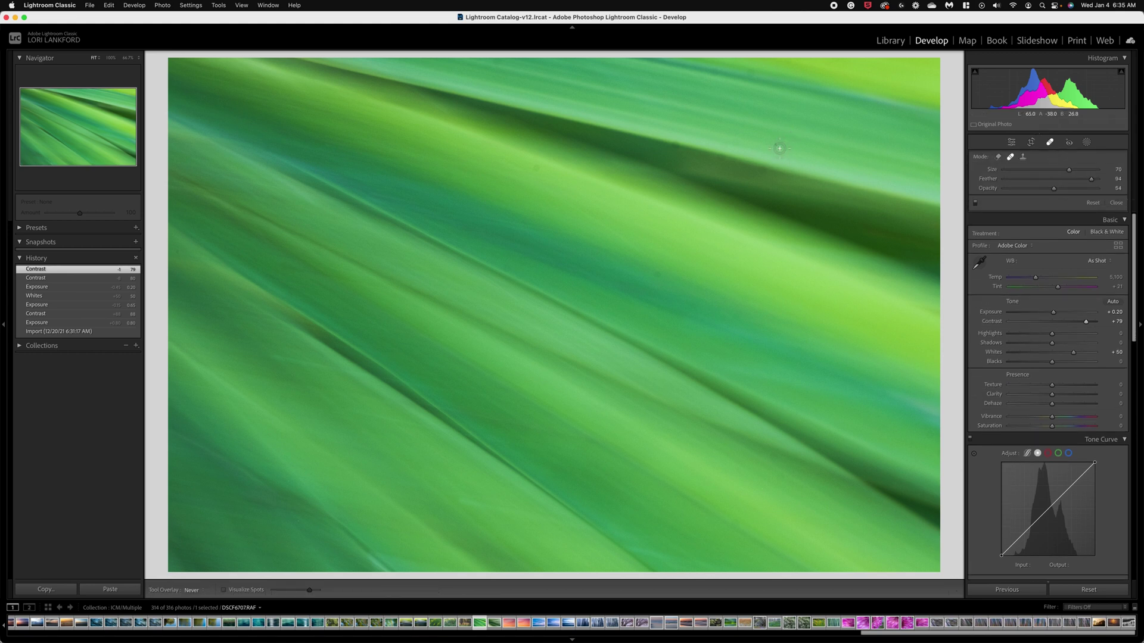
pyautogui.click(775, 145)
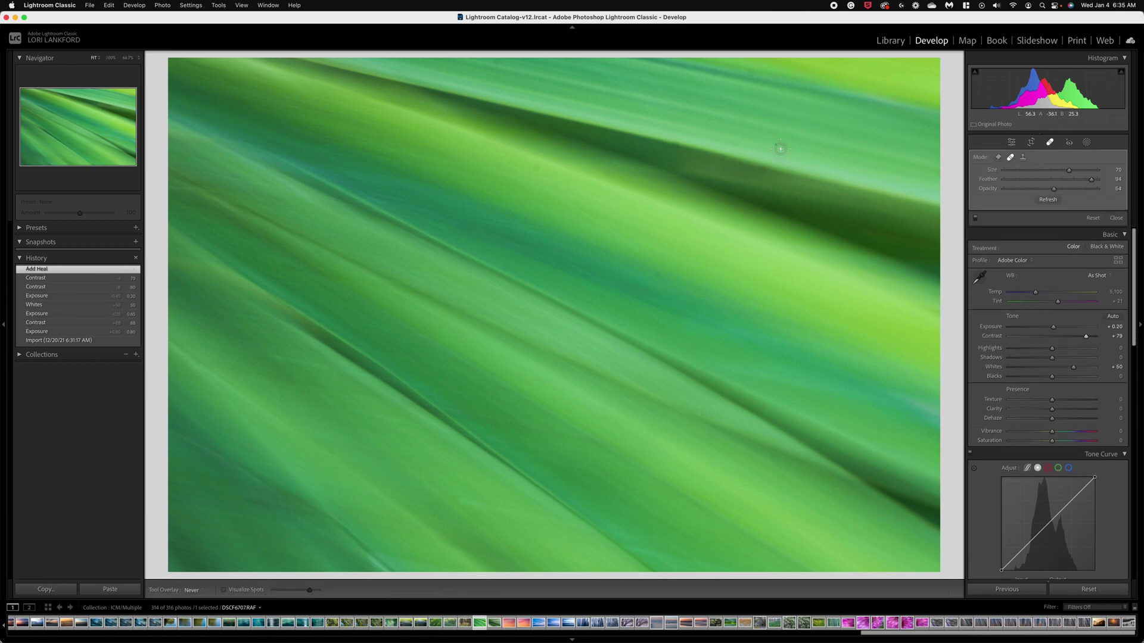
pyautogui.click(1023, 157)
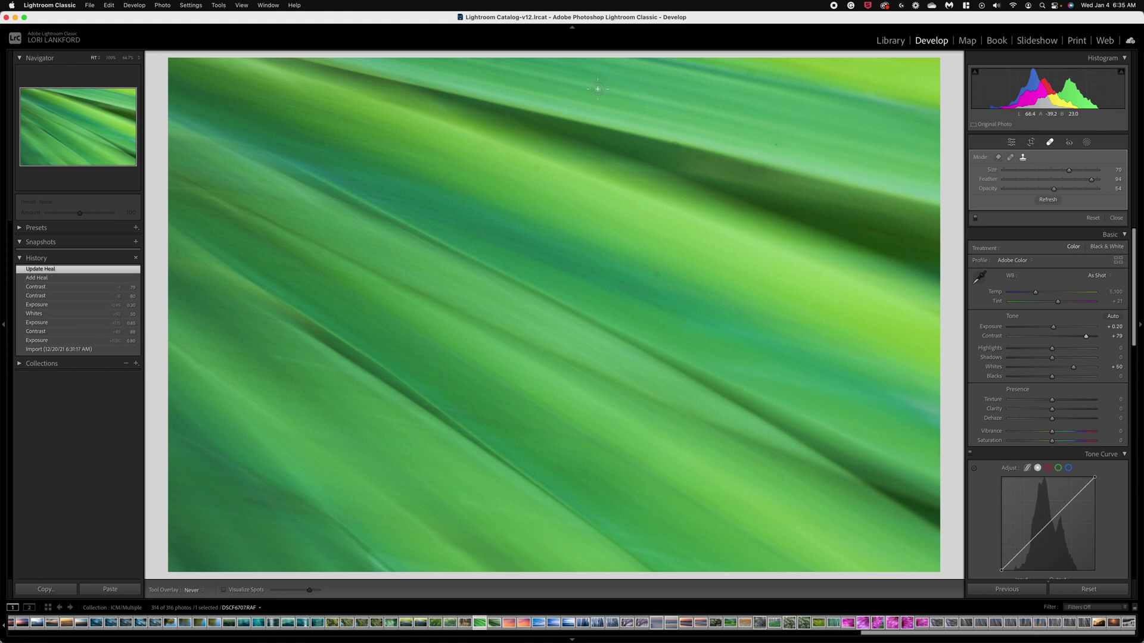
pyautogui.moveTo(506, 161); pyautogui.dragTo(552, 174)
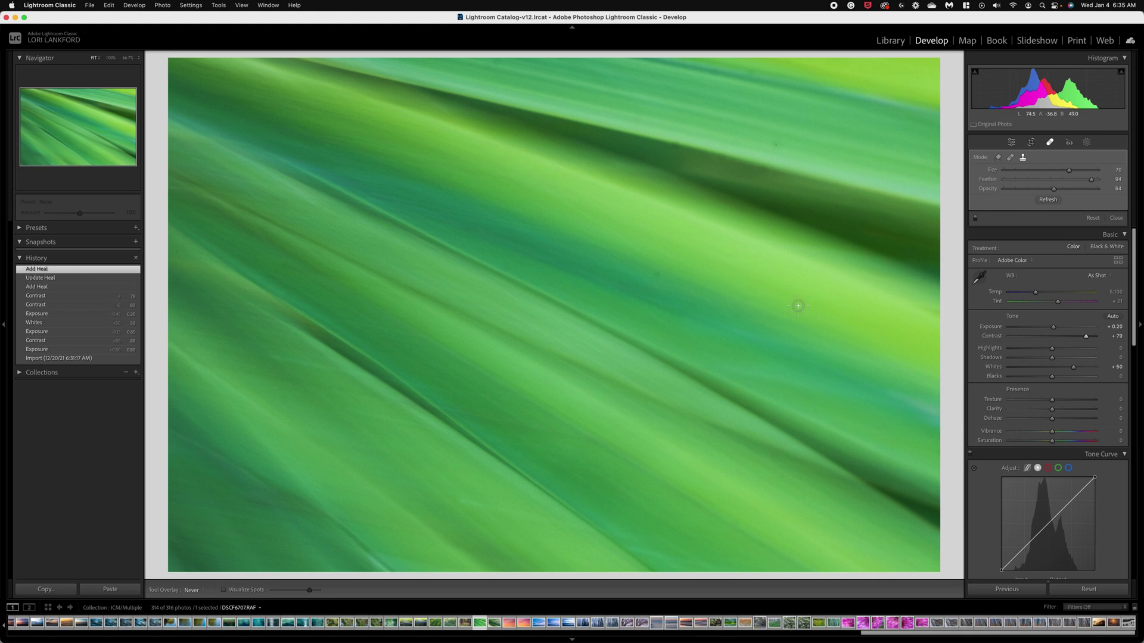
# Step: Set the clone opacity to 75 and clone over spots on the bright central band and around the dark band in the upper right
pyautogui.moveTo(1054, 189); pyautogui.dragTo(1074, 189)
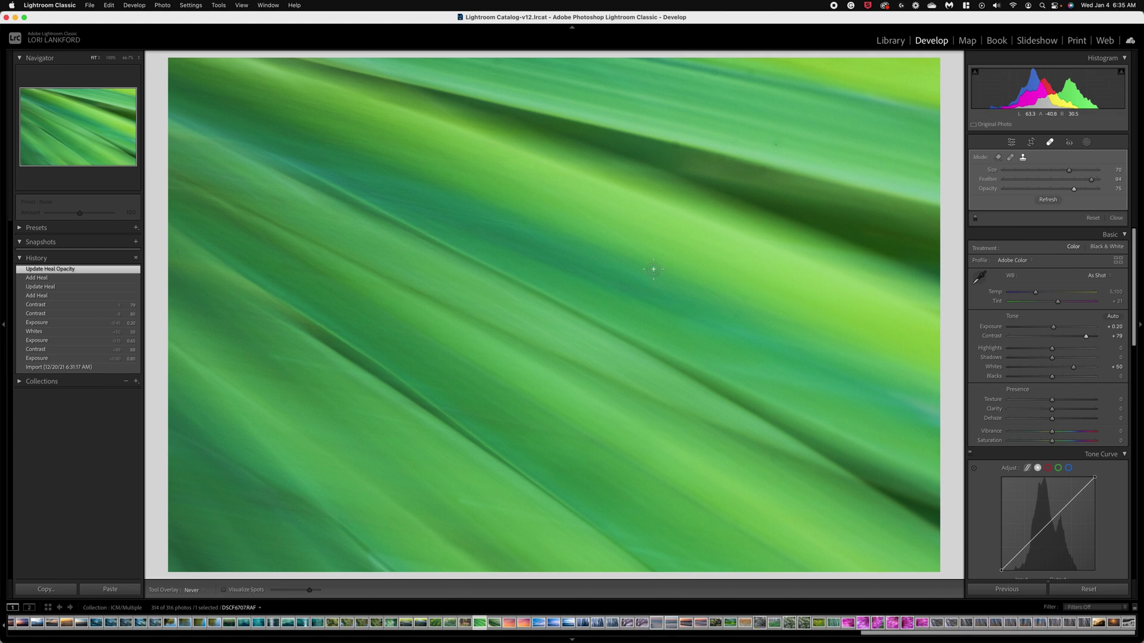
pyautogui.click(683, 285)
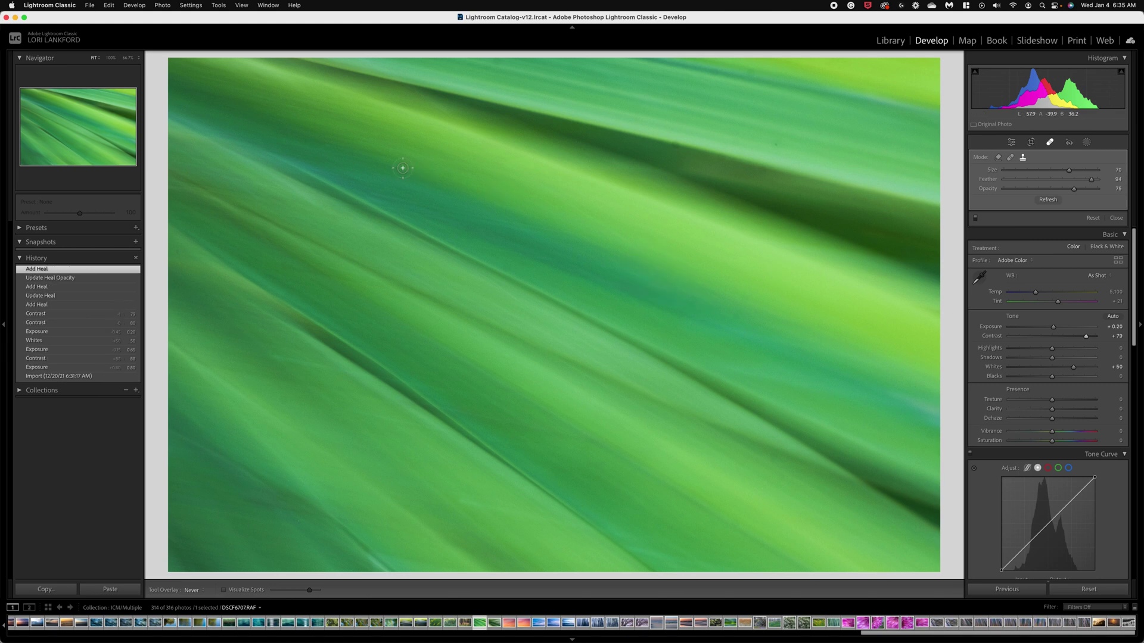
pyautogui.click(766, 143)
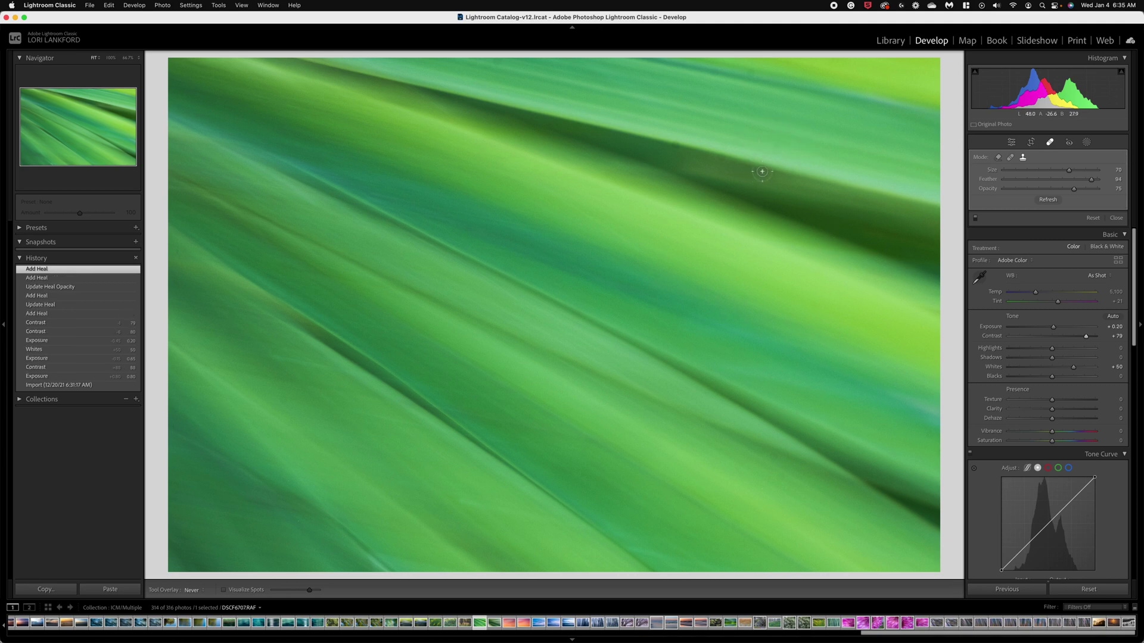
pyautogui.click(782, 177)
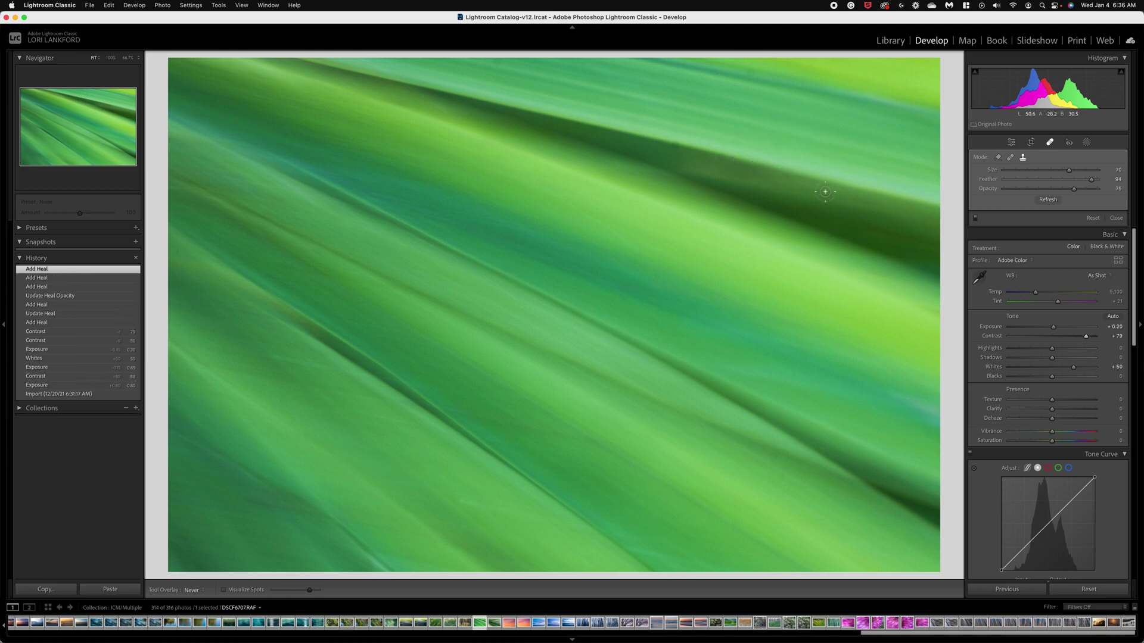
pyautogui.click(675, 152)
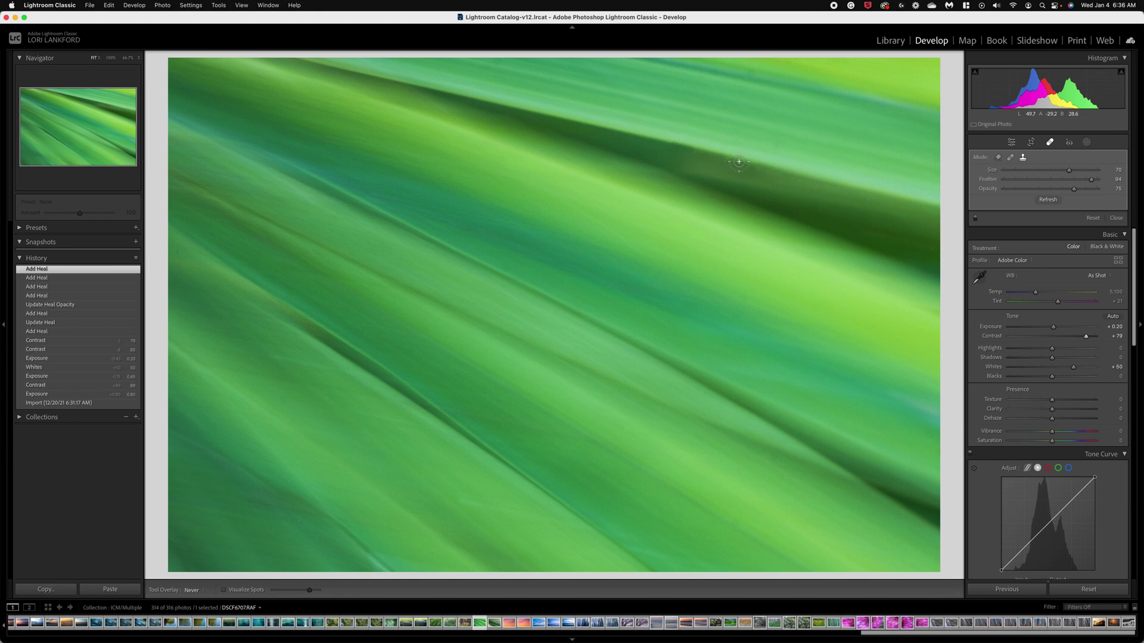
# Step: Retouch the dark band's upper edge and a lower-left spot with a size 44 clone brush, undoing the misplaced clone strokes
pyautogui.moveTo(709, 153); pyautogui.dragTo(744, 161)
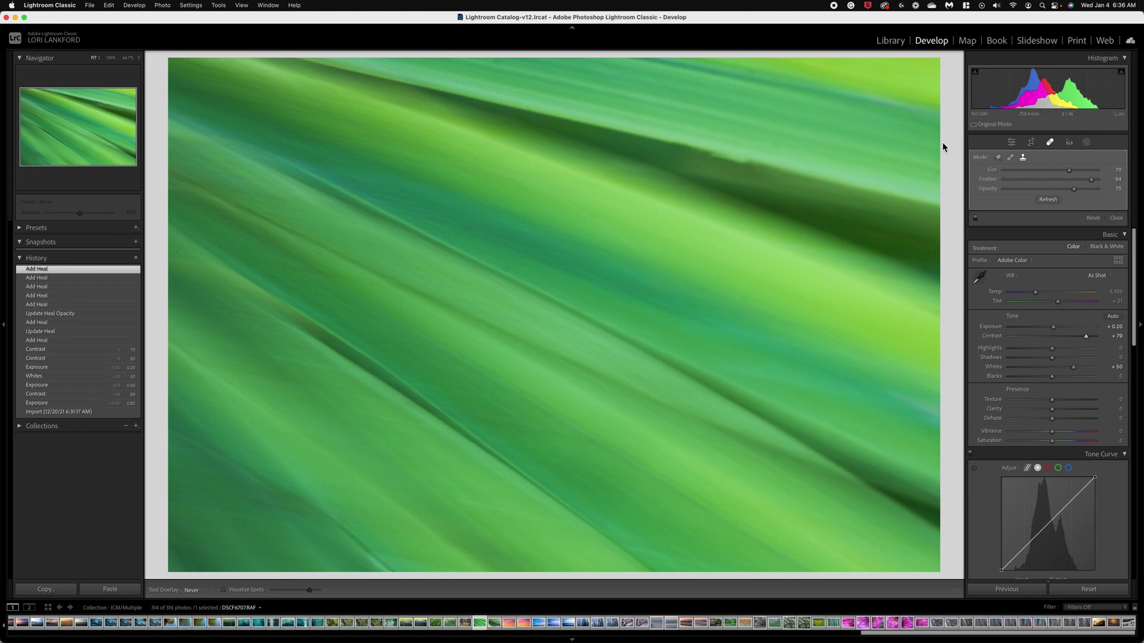
pyautogui.press('super+z')
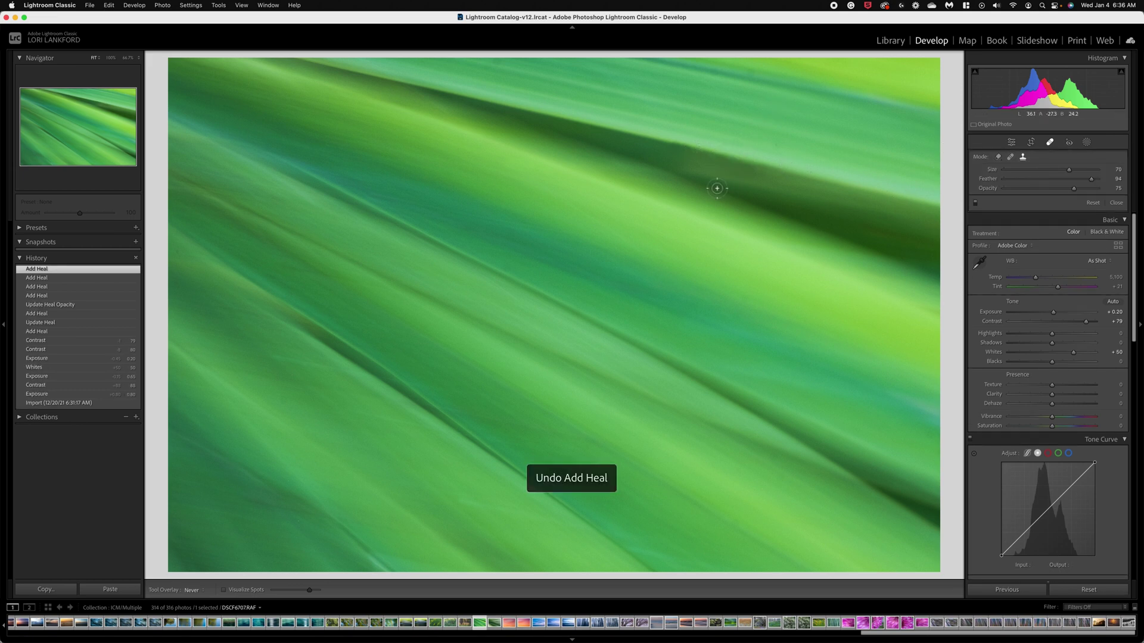
pyautogui.scroll(-5, 719, 175)
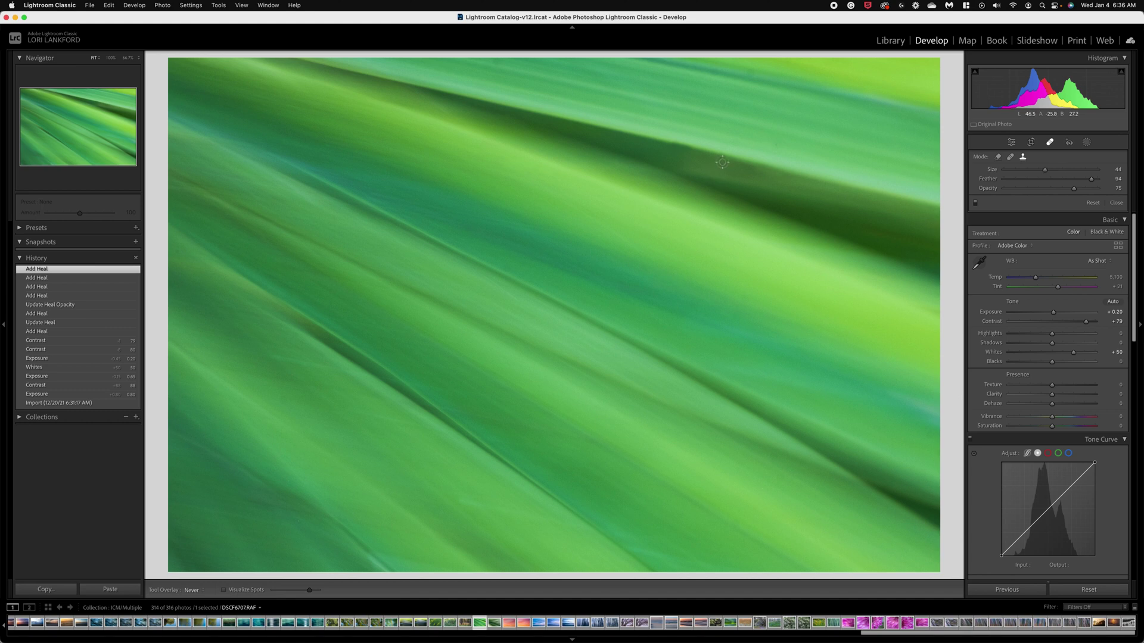
pyautogui.click(722, 151)
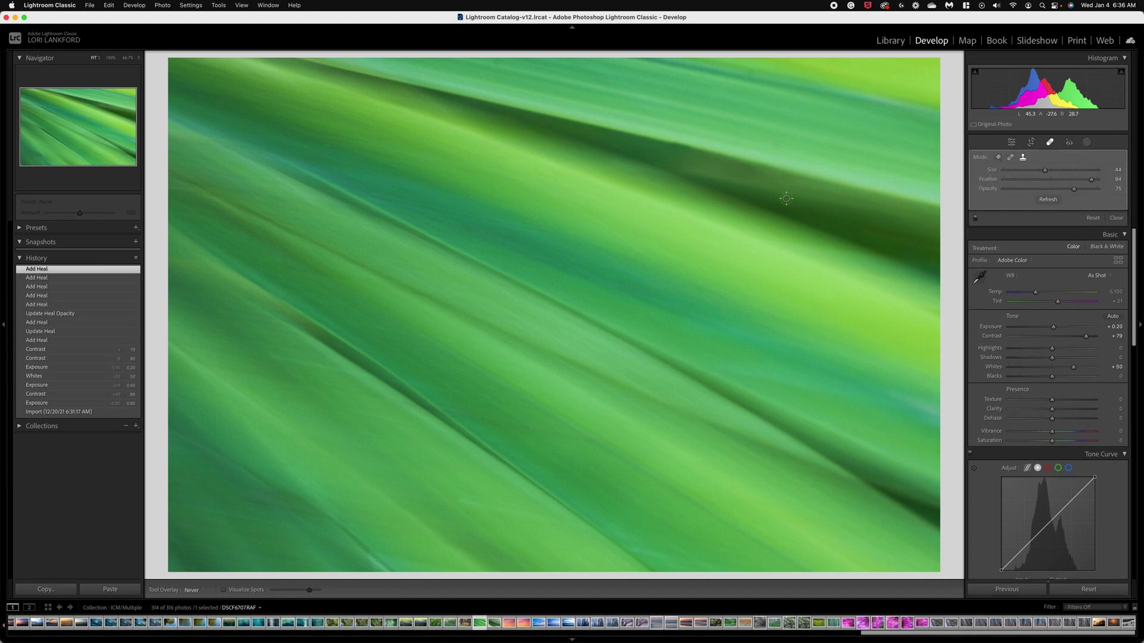
pyautogui.click(735, 162)
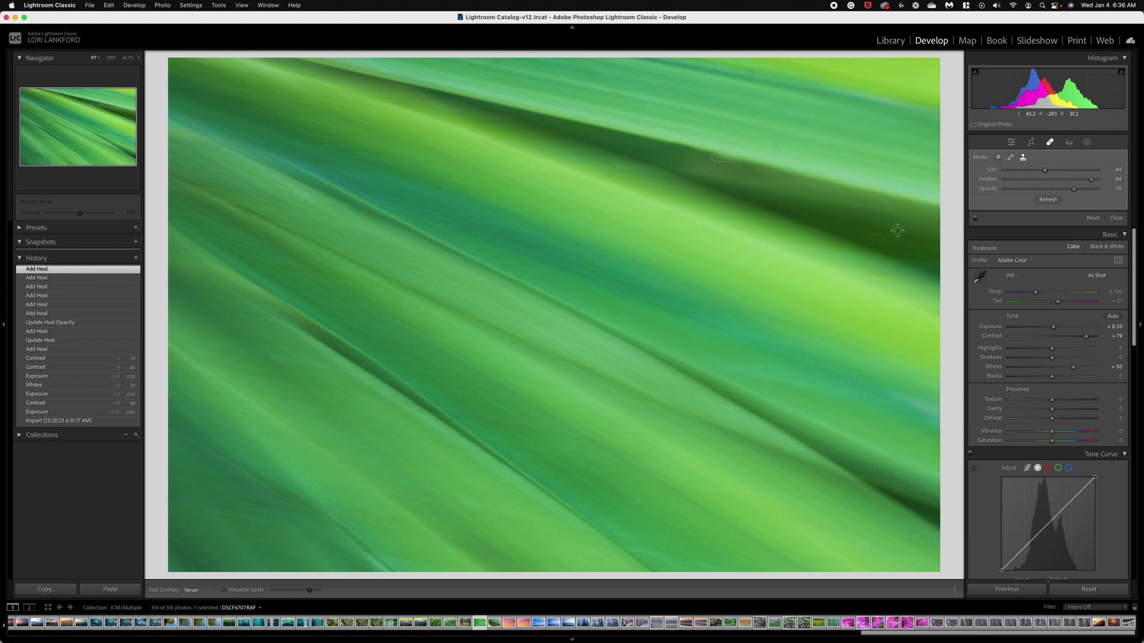
pyautogui.press('super+z')
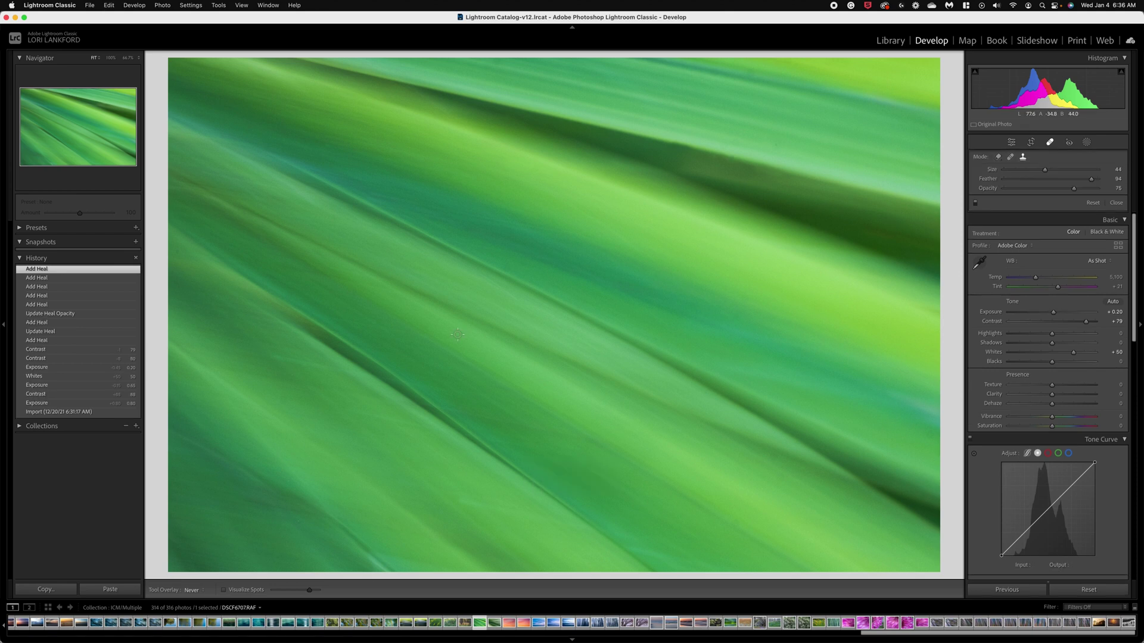
pyautogui.click(287, 405)
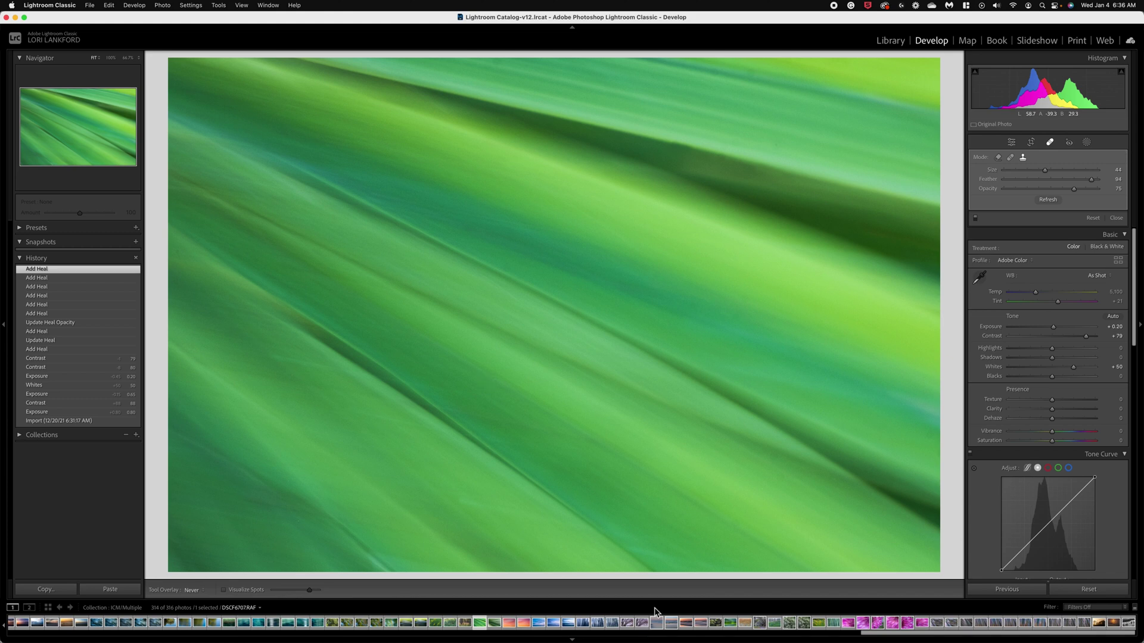
# Step: Open the sunset seascape photo and step through its history from Import via Crop Angle and spot removal to the Contrast edit
pyautogui.click(689, 627)
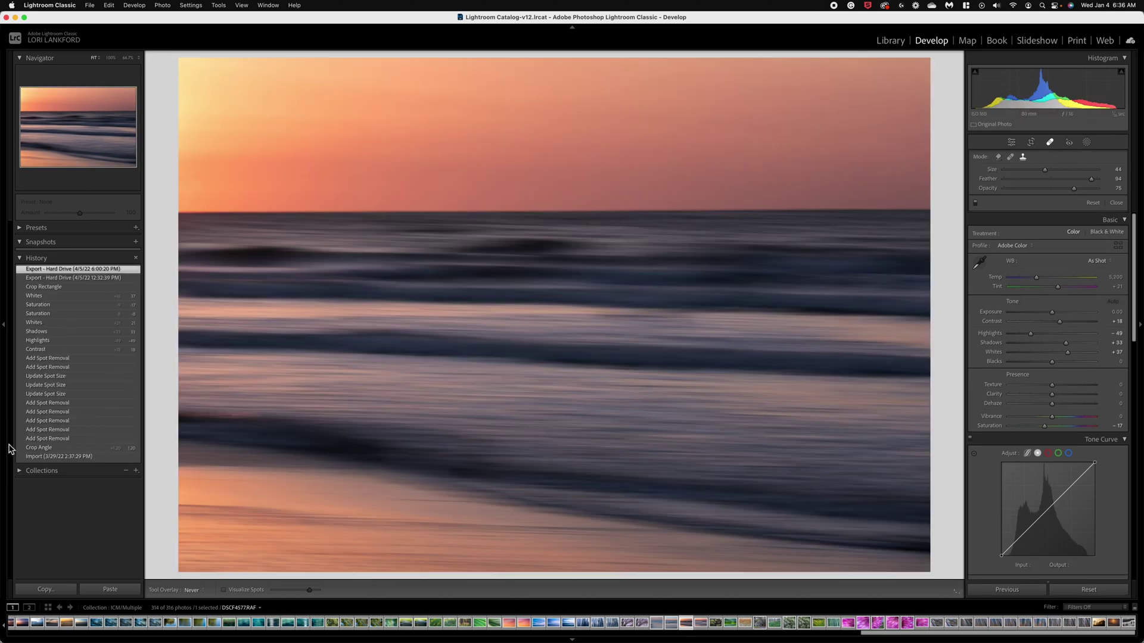
pyautogui.click(63, 459)
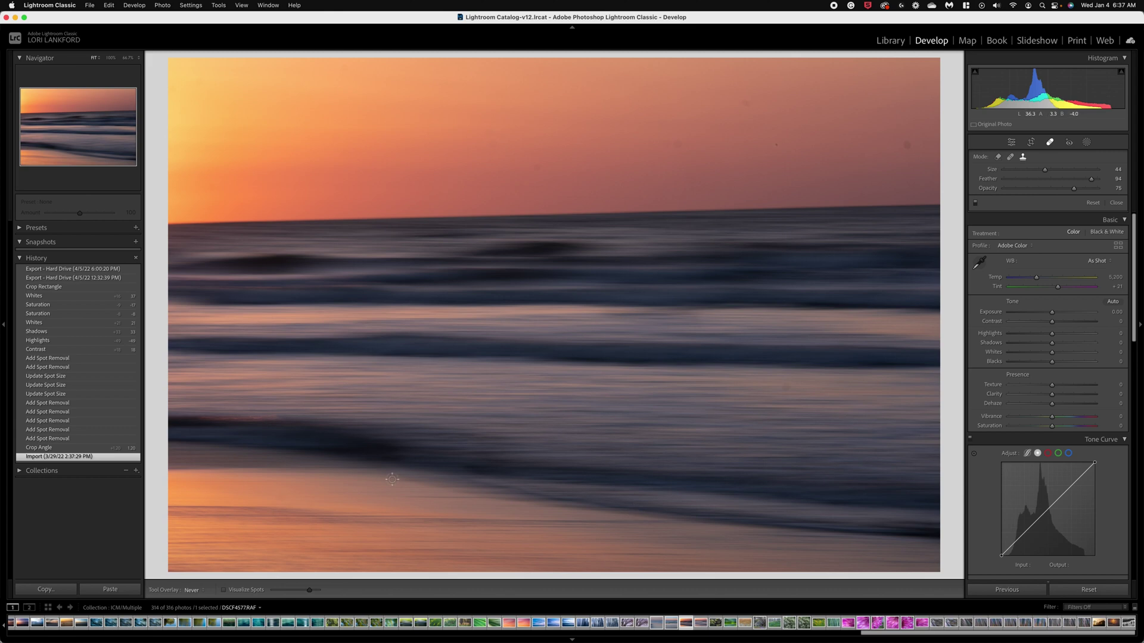
pyautogui.click(59, 447)
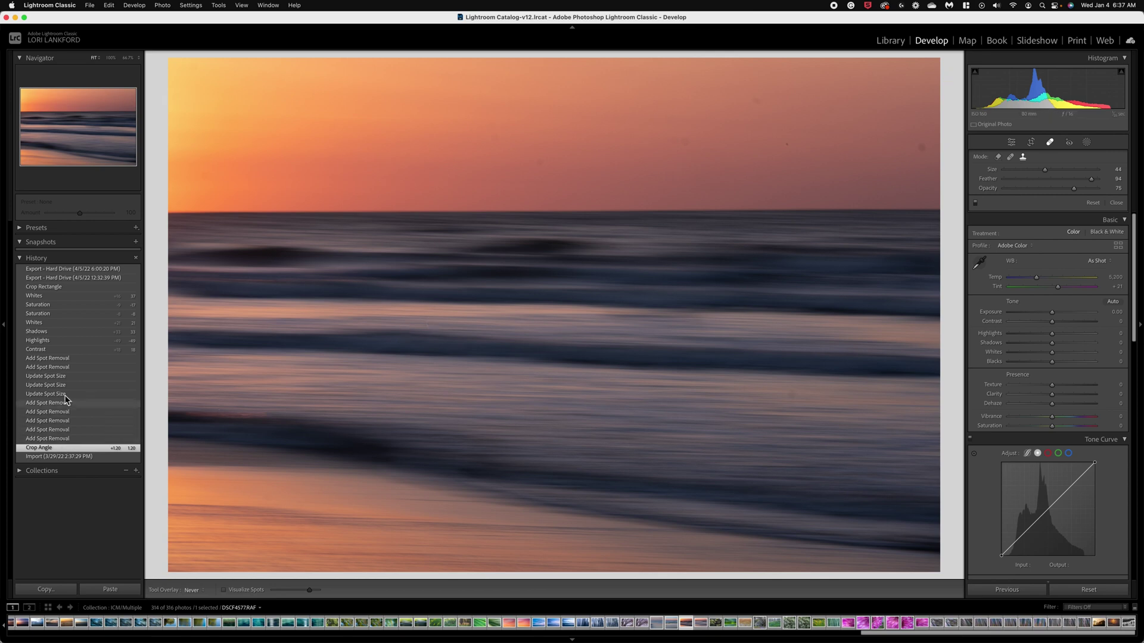
pyautogui.click(66, 358)
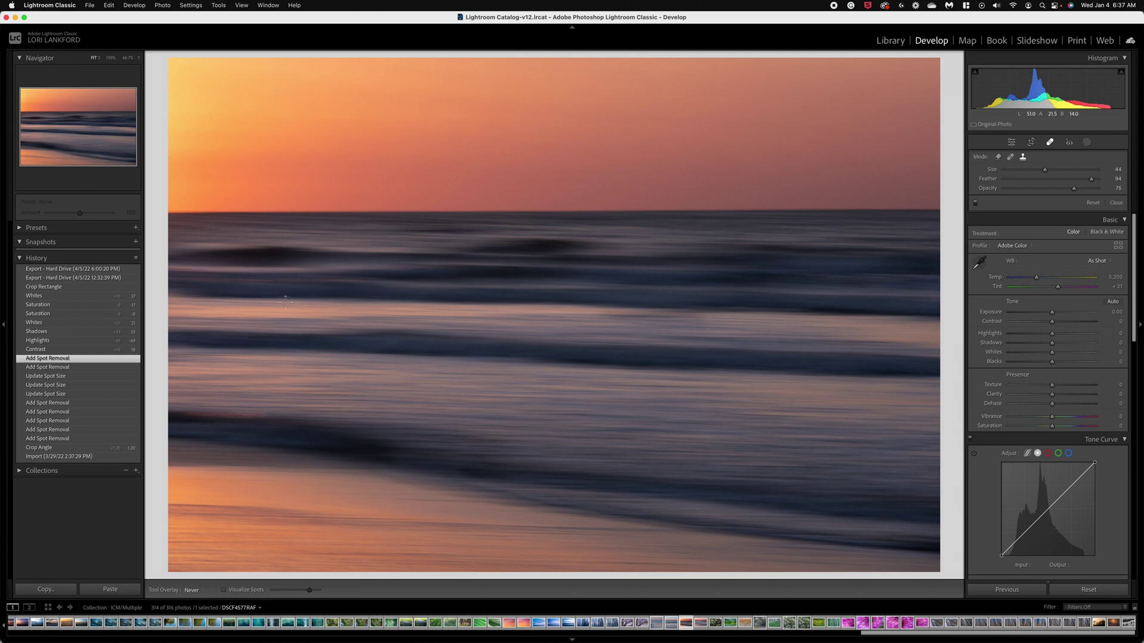
pyautogui.click(40, 351)
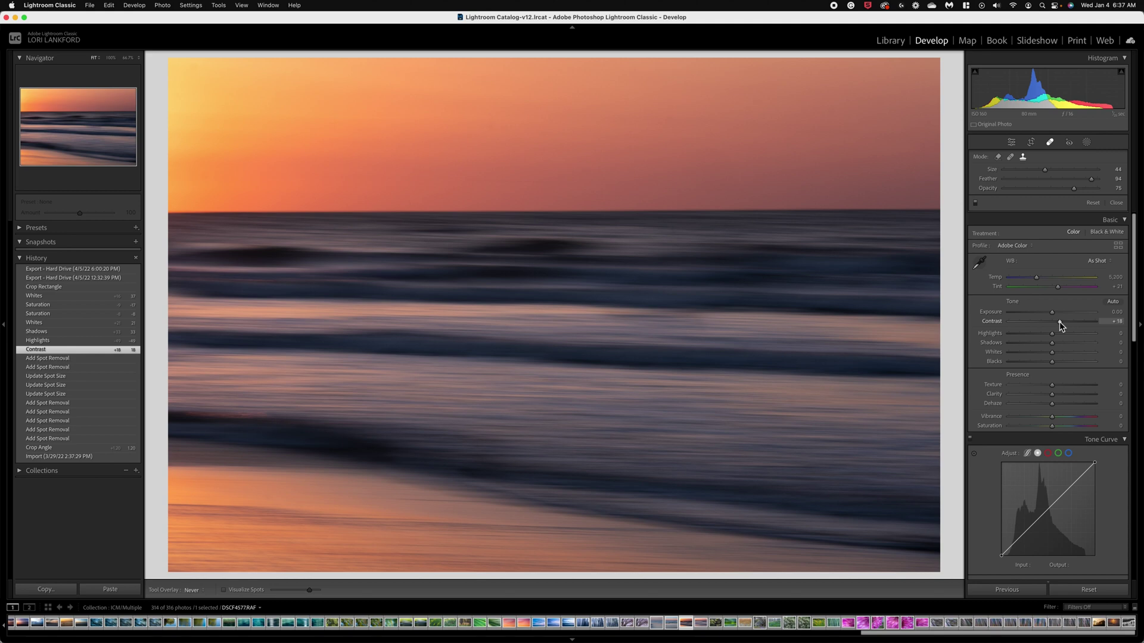
# Step: Try a Contrast of 13, undo it, and compare the history states before and after the original Contrast edit
pyautogui.press('Down')
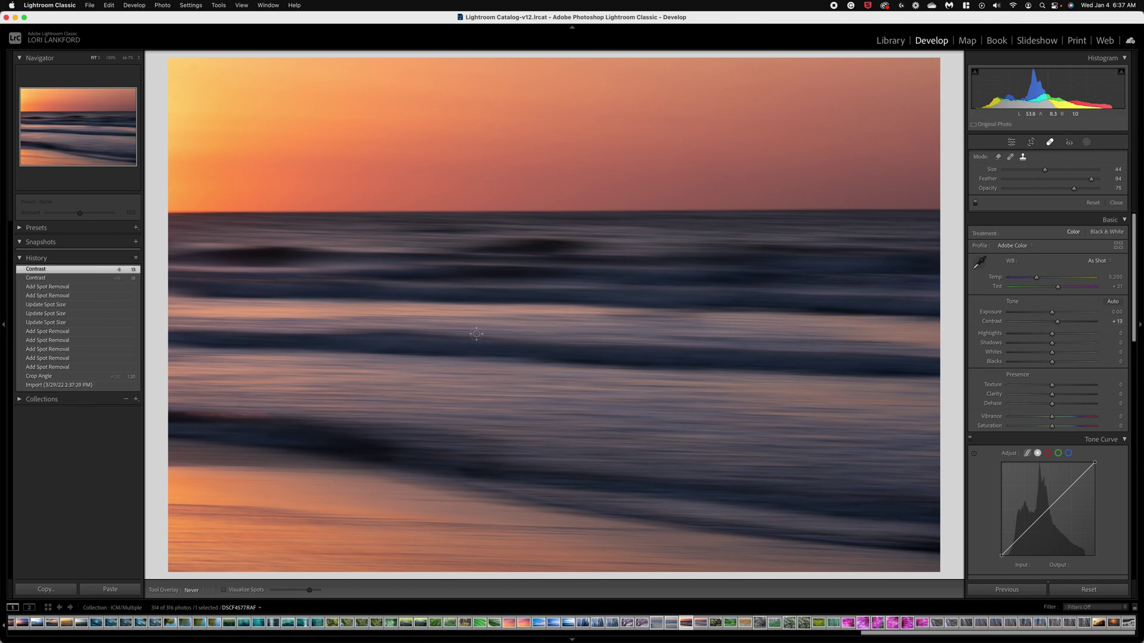
pyautogui.press('super+z')
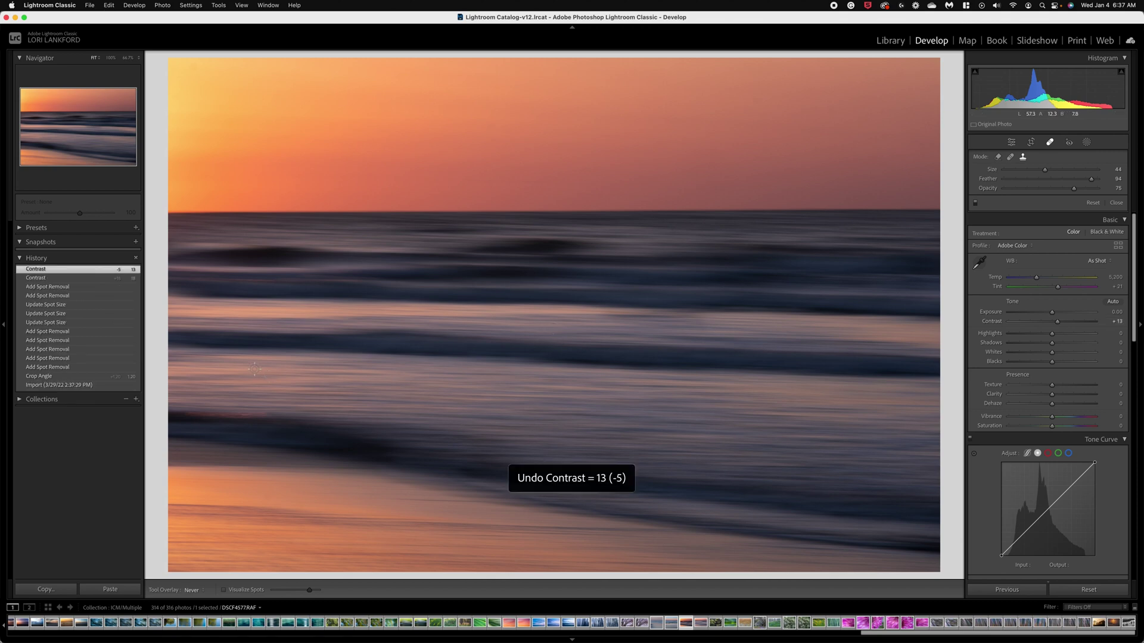
pyautogui.click(70, 359)
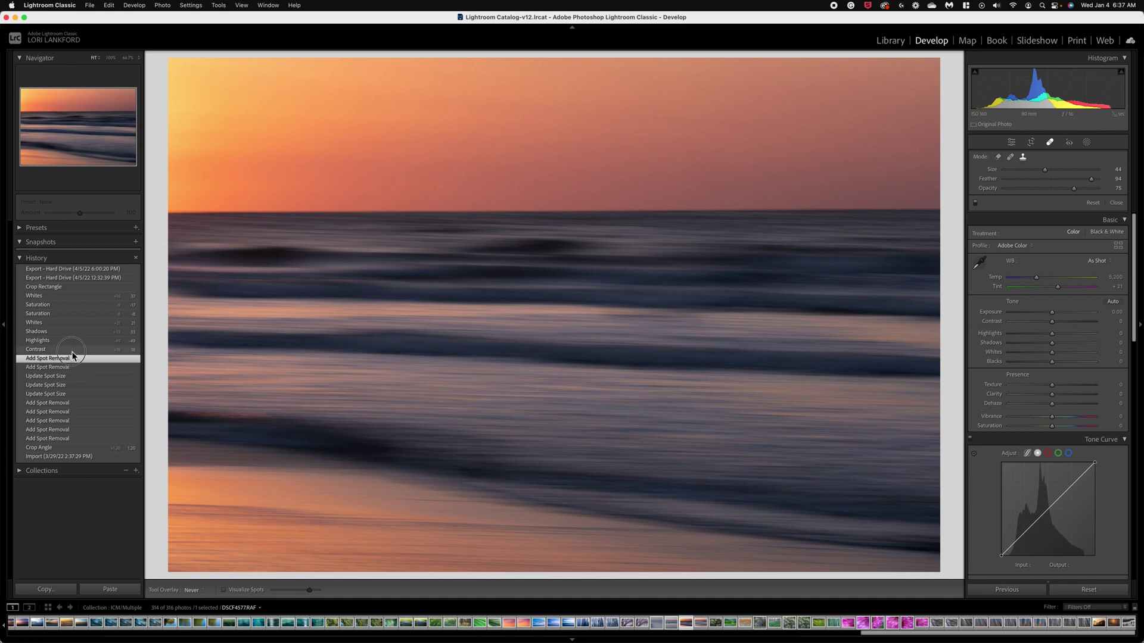
pyautogui.click(72, 352)
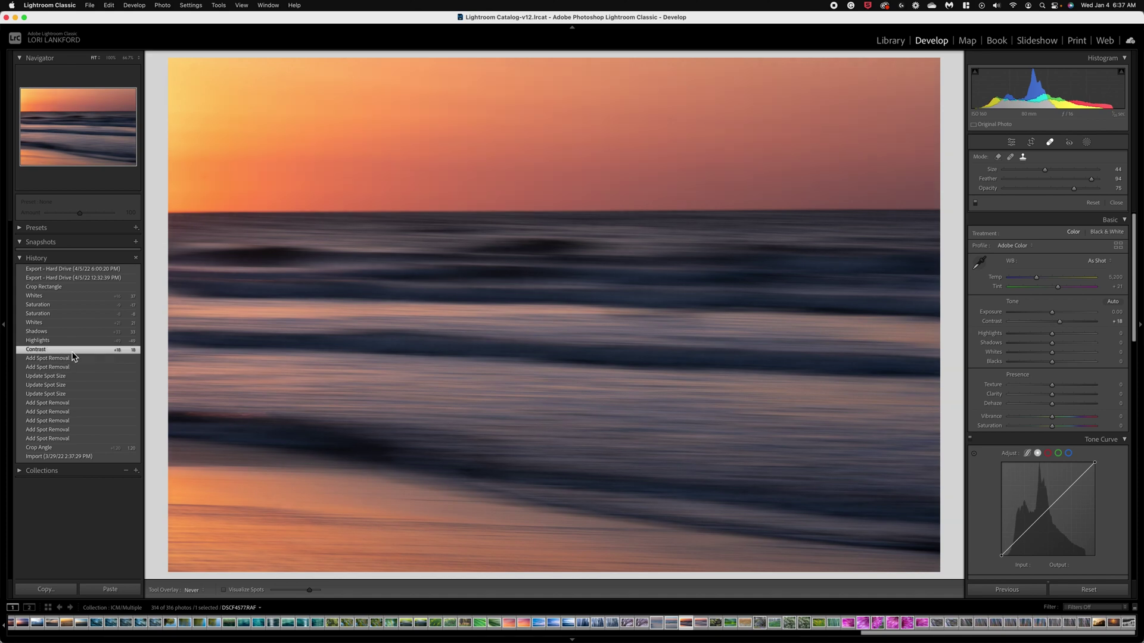
pyautogui.click(72, 358)
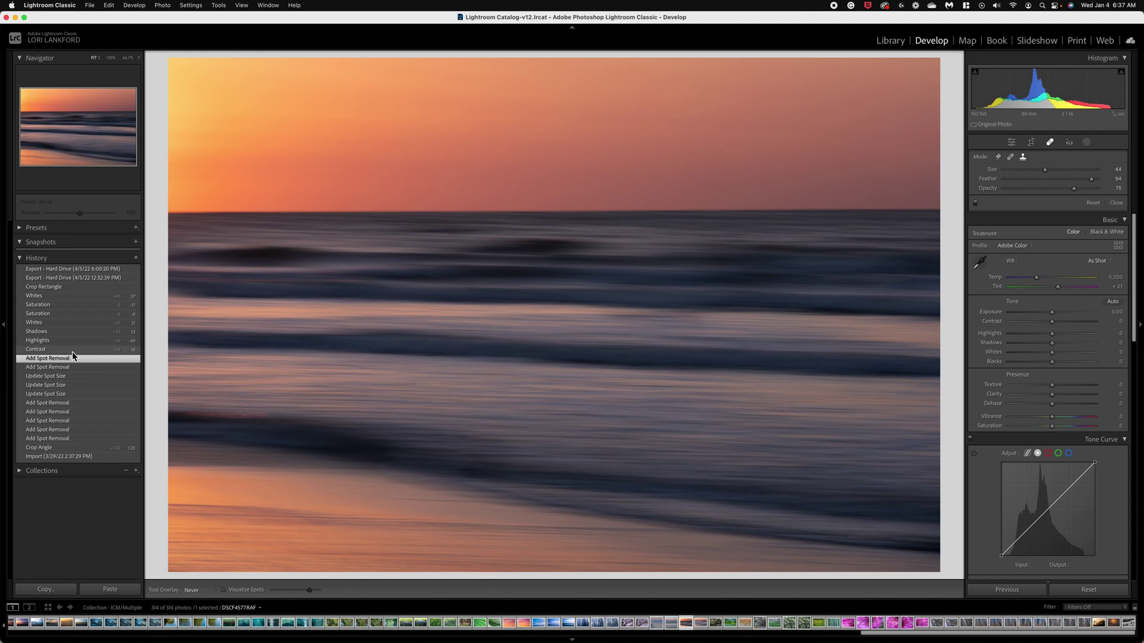
pyautogui.click(72, 352)
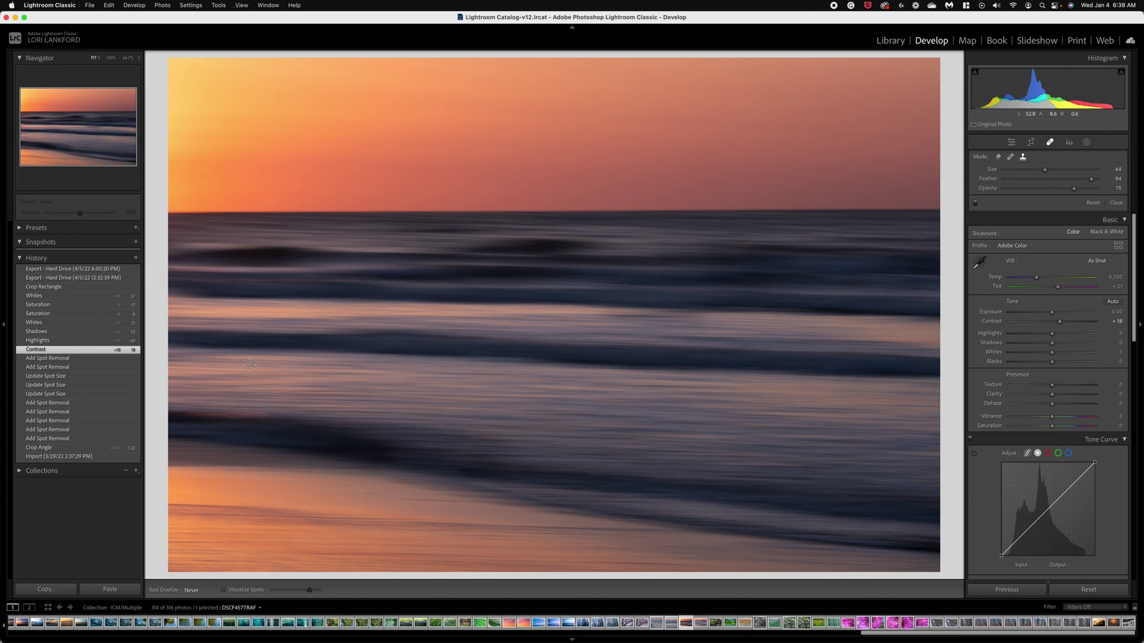
# Step: Step through the sunset seascape's history from the Highlights edit via Shadows, Whites and Saturation to Crop Rectangle
pyautogui.click(84, 341)
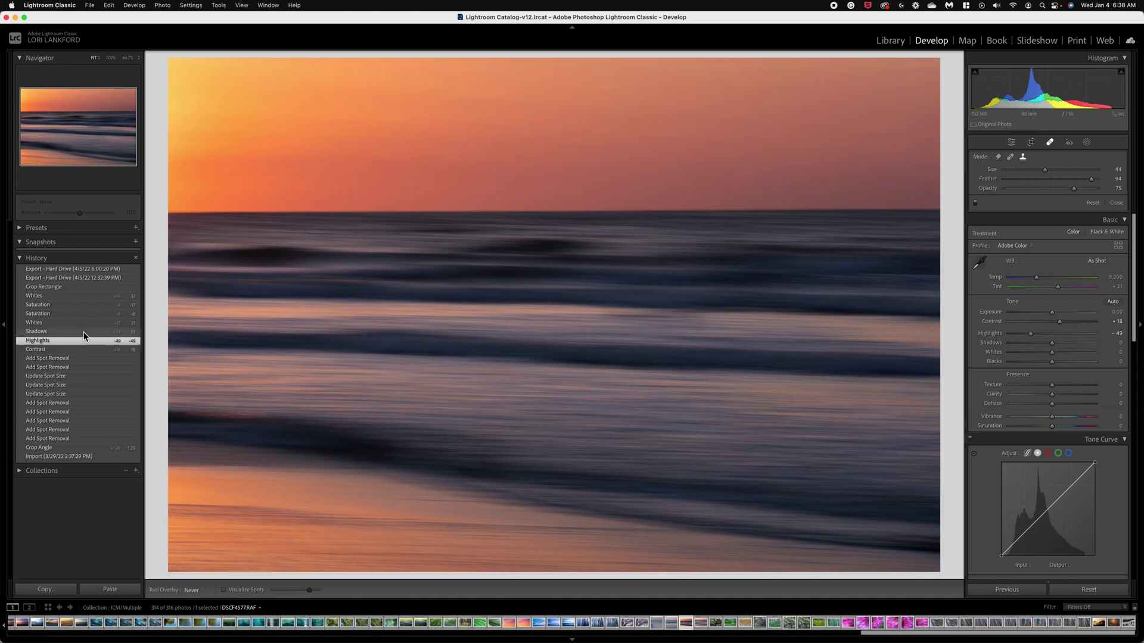
pyautogui.click(84, 332)
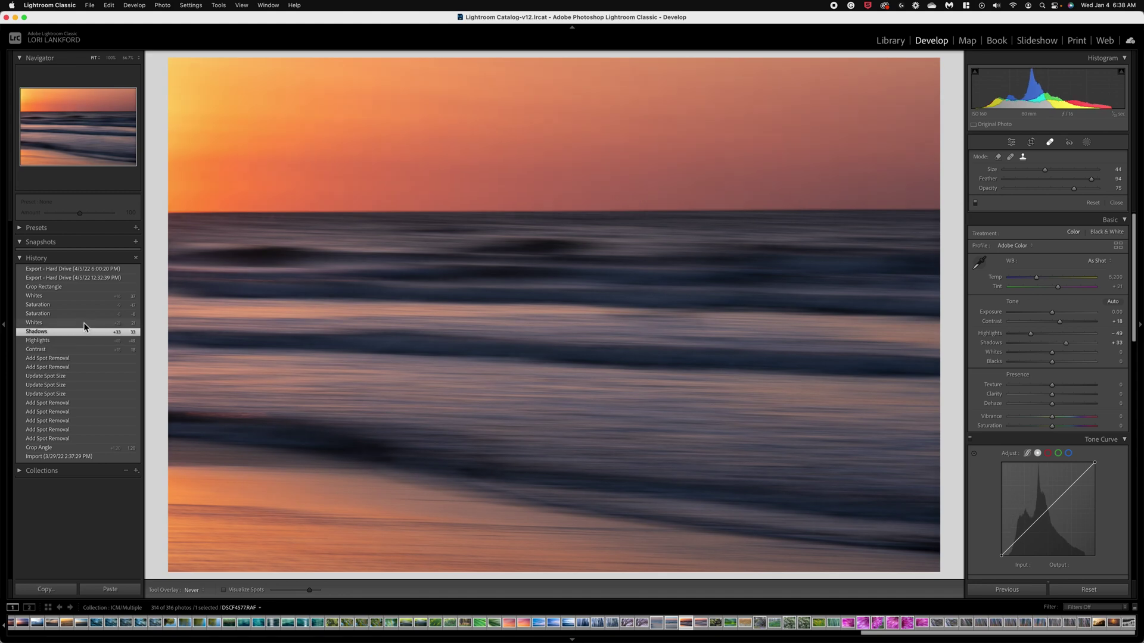
pyautogui.click(83, 323)
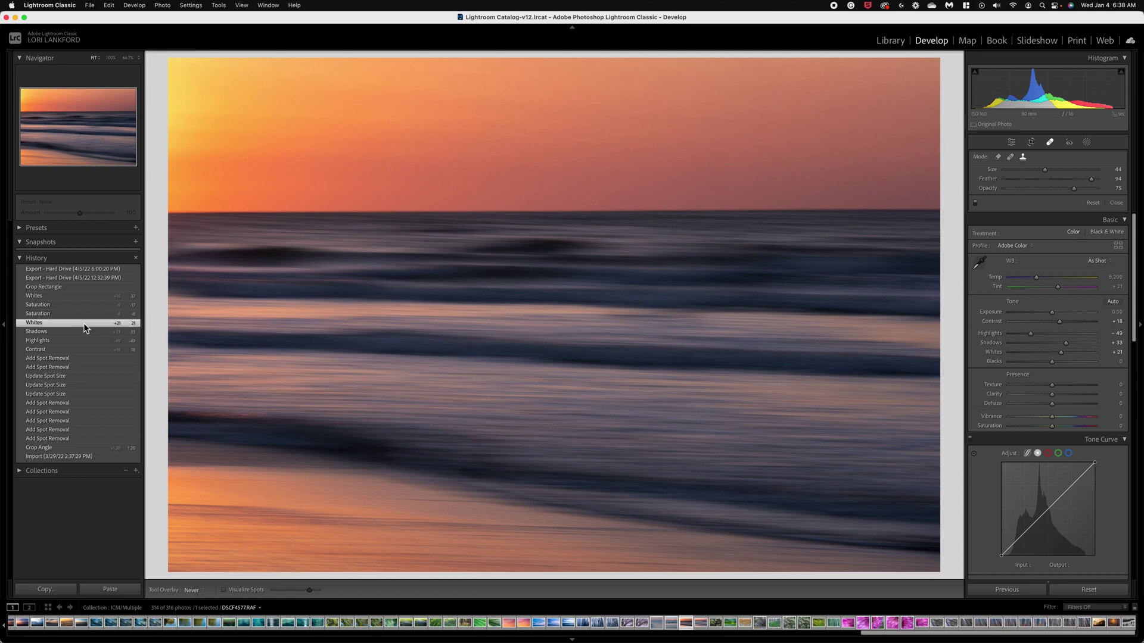
pyautogui.click(84, 313)
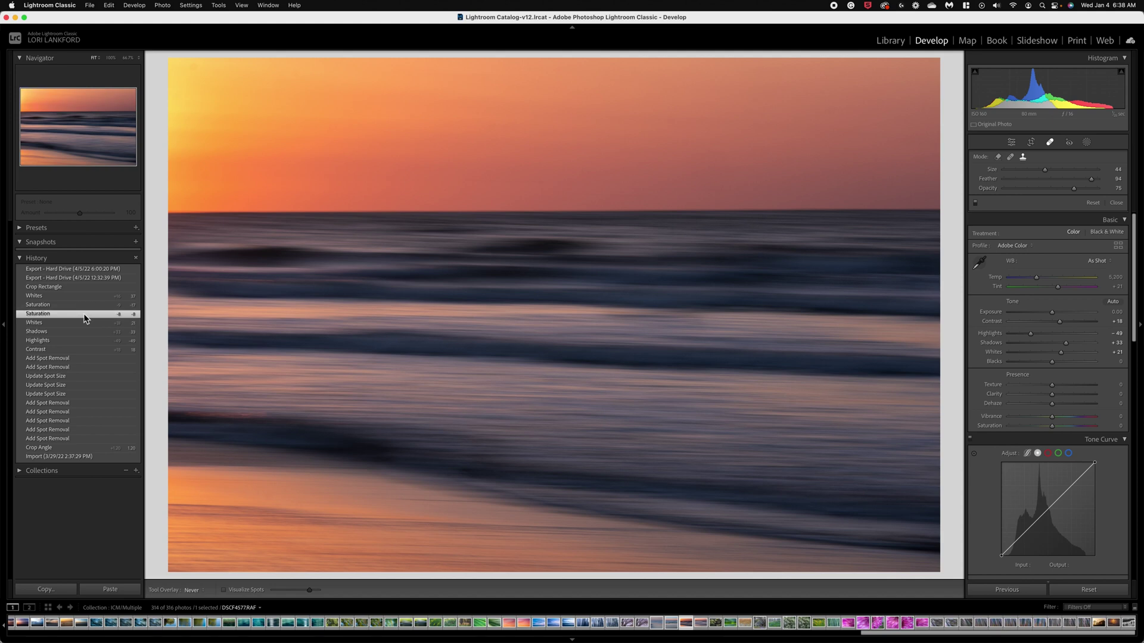
pyautogui.click(83, 305)
pyautogui.click(84, 296)
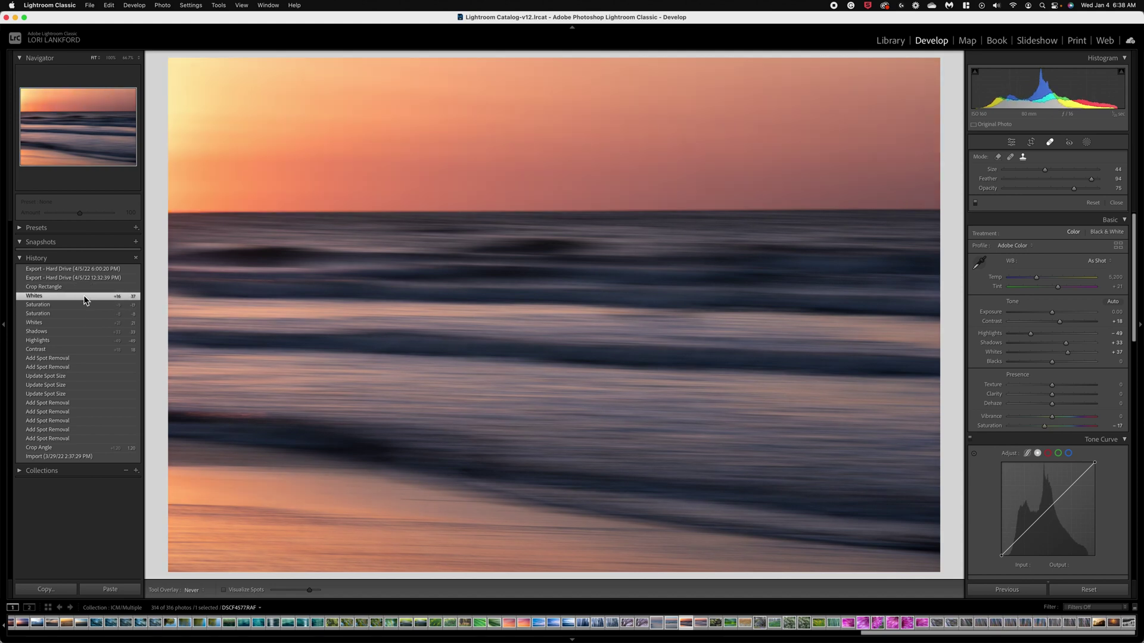
pyautogui.click(84, 288)
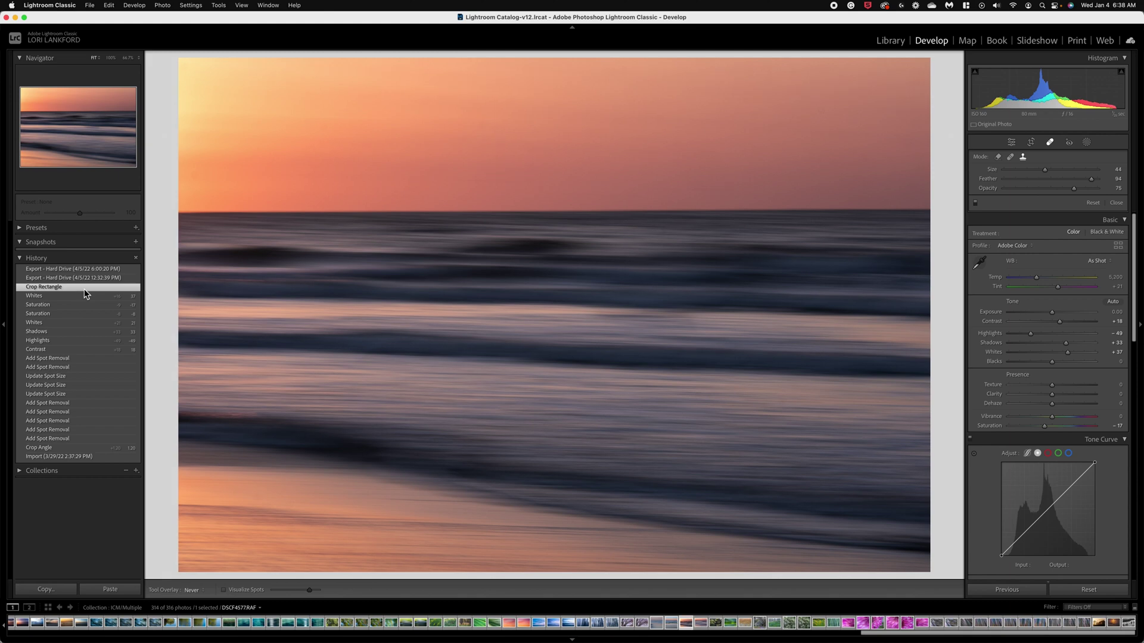
# Step: Compare the sunset seascape's before and after views repeatedly at the Crop Rectangle history state
pyautogui.press('\\')
pyautogui.press('\\')
pyautogui.press('\\')
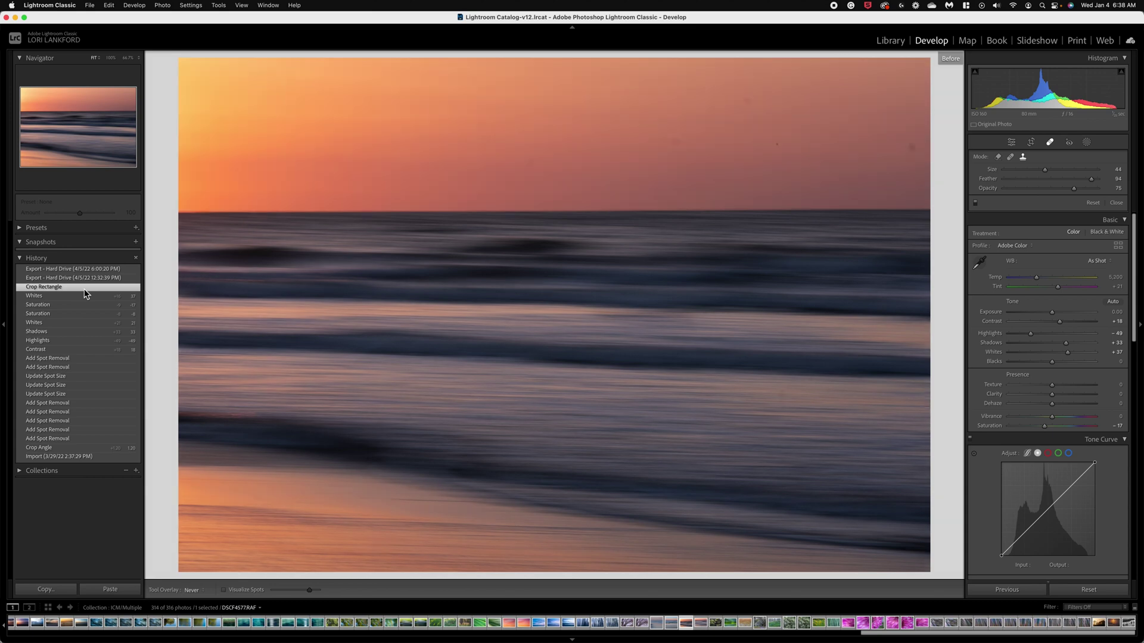
pyautogui.press('\\')
pyautogui.press('\\')
pyautogui.press('\\')
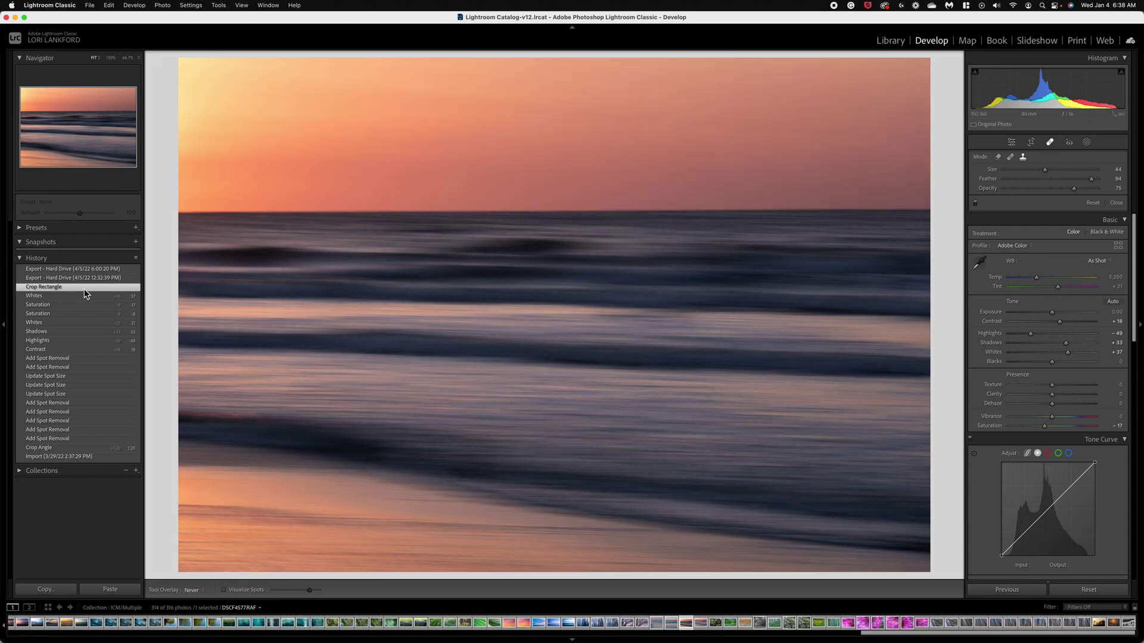
pyautogui.press('\\')
pyautogui.press('\\')
# Step: Open the magenta dahlia photo DSCF3834.RAF, view the soft abstract petal image, and return to the dahlia
pyautogui.click(880, 624)
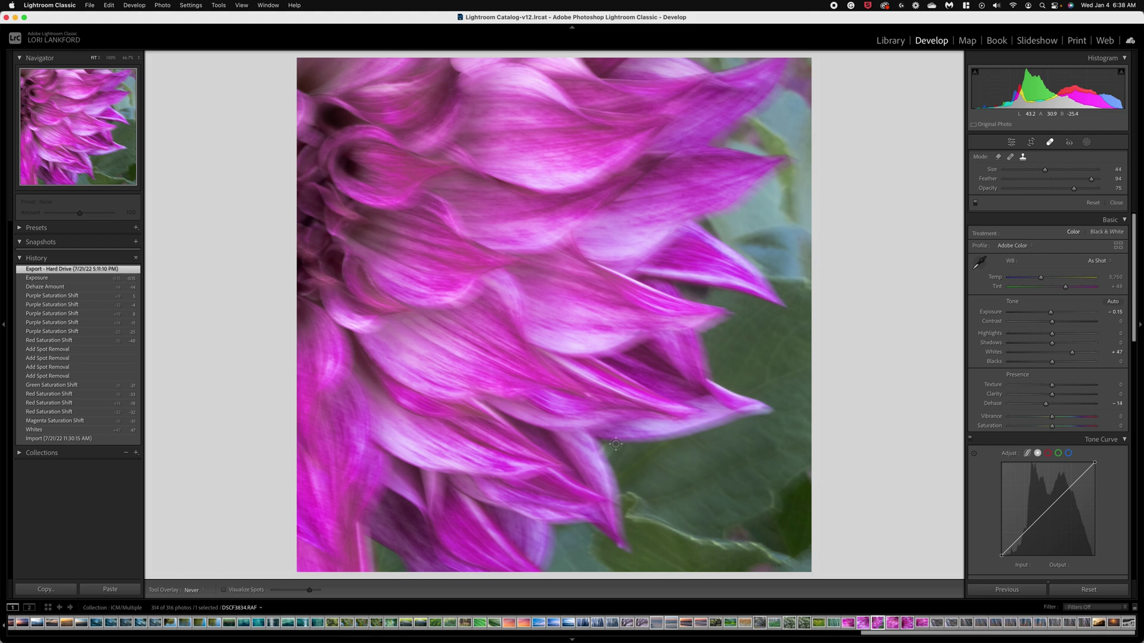
pyautogui.click(863, 624)
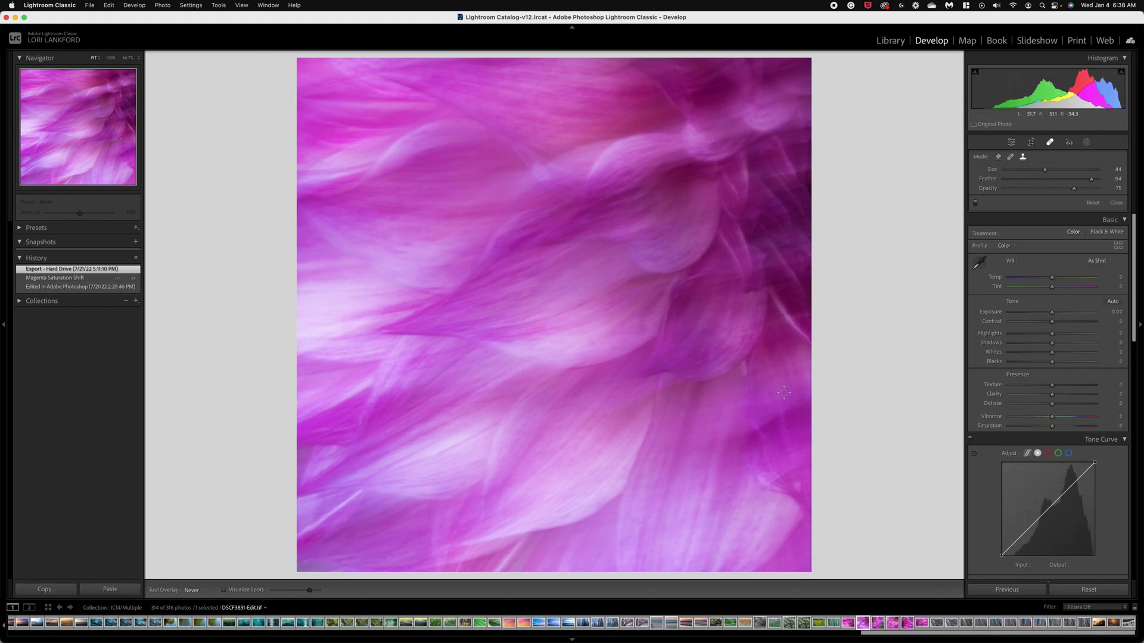
pyautogui.click(879, 624)
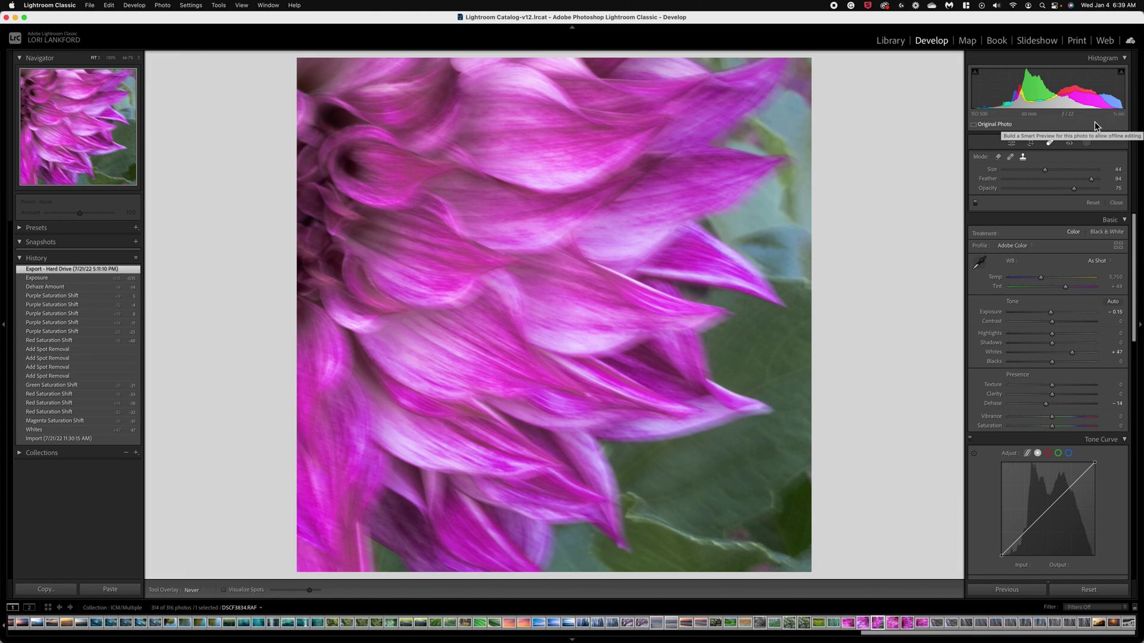
# Step: Step through the dahlia's history from Import via Whites and Magenta Saturation to Green Saturation Shift, and display the HSL saturation values
pyautogui.click(77, 440)
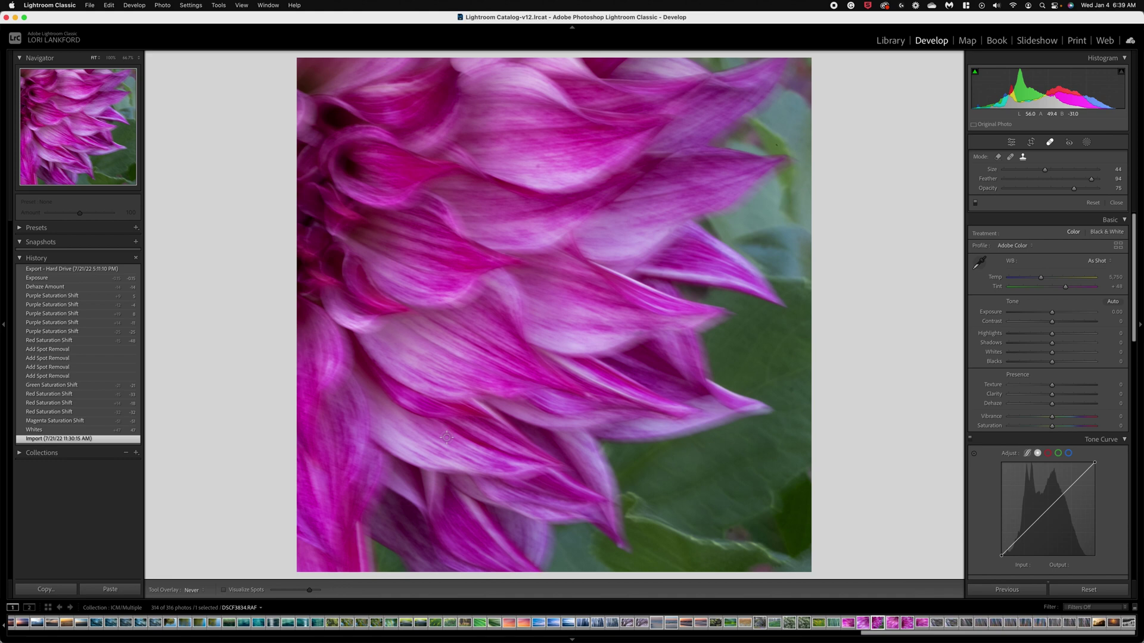
pyautogui.click(107, 431)
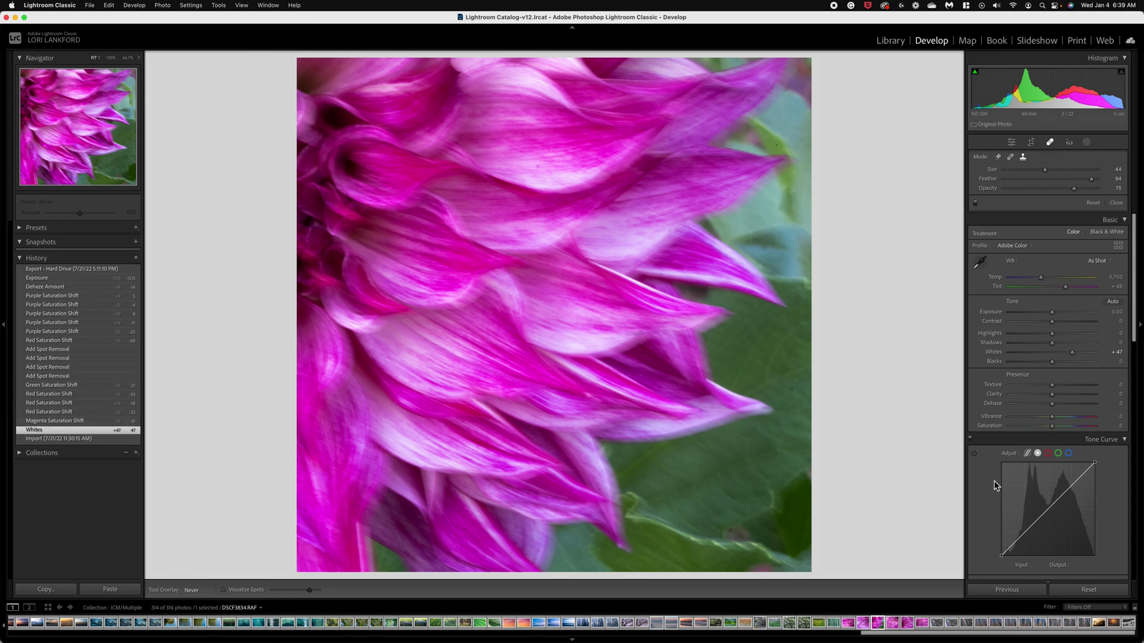
pyautogui.scroll(-5, 995, 480)
pyautogui.scroll(-3, 995, 485)
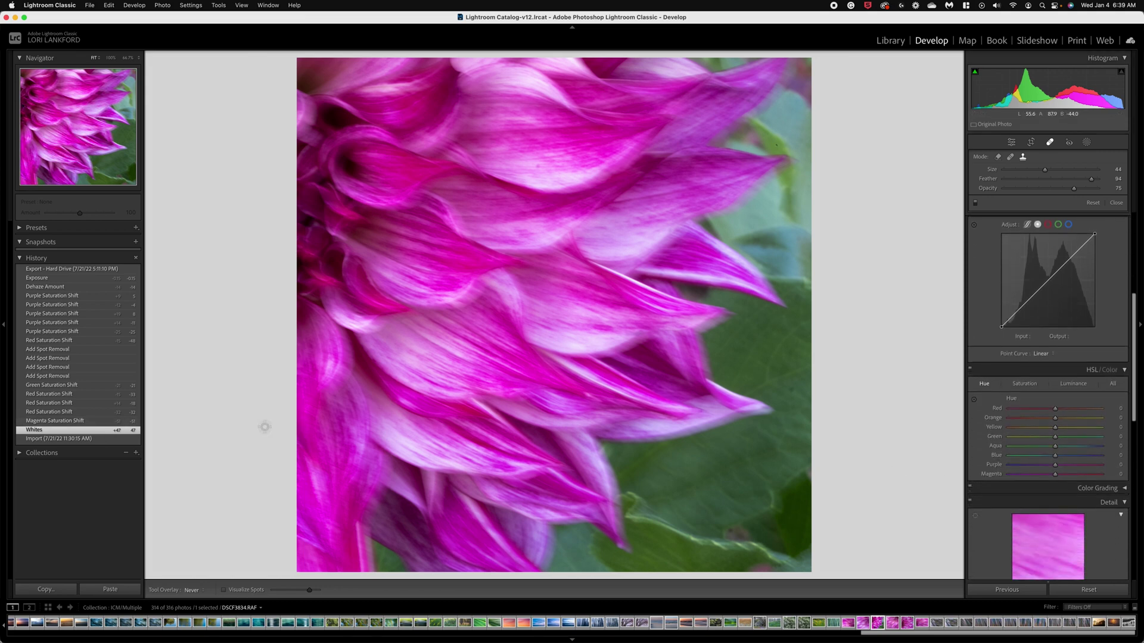
pyautogui.click(51, 423)
pyautogui.click(48, 385)
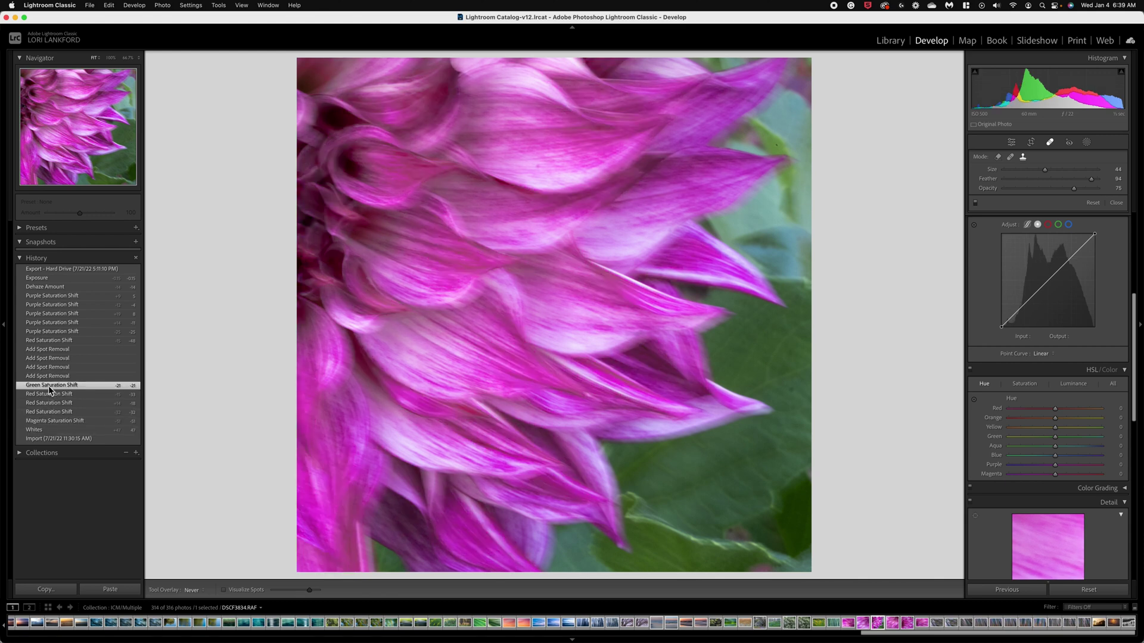
pyautogui.click(1029, 385)
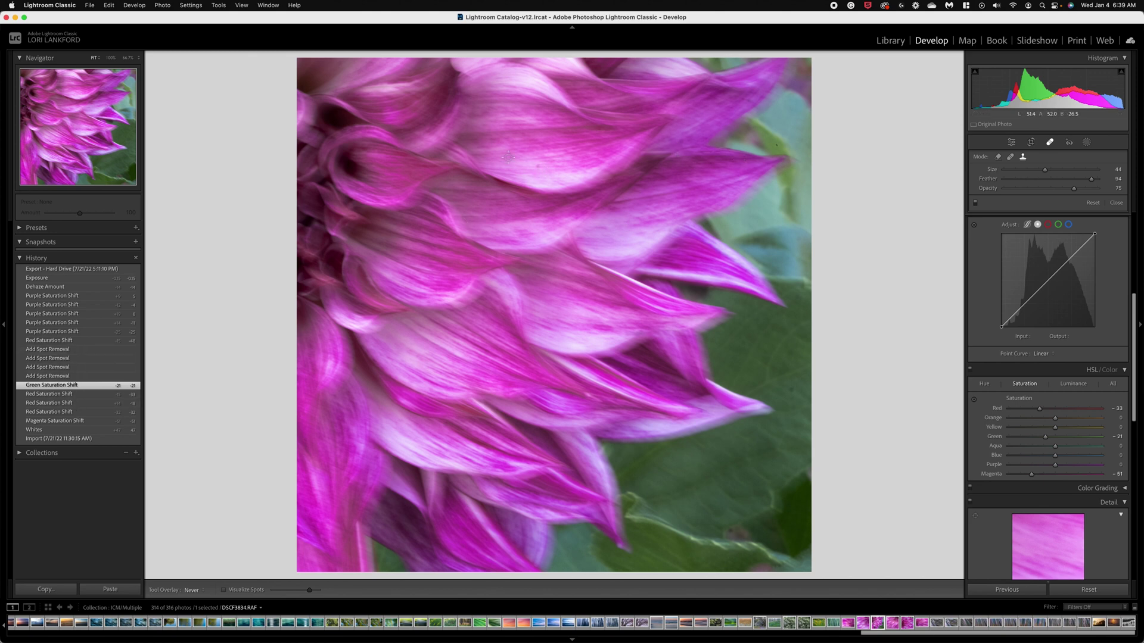
# Step: Review the dahlia's history states for the last spot removal, the final Purple Saturation Shift and the Dehaze Amount
pyautogui.click(67, 349)
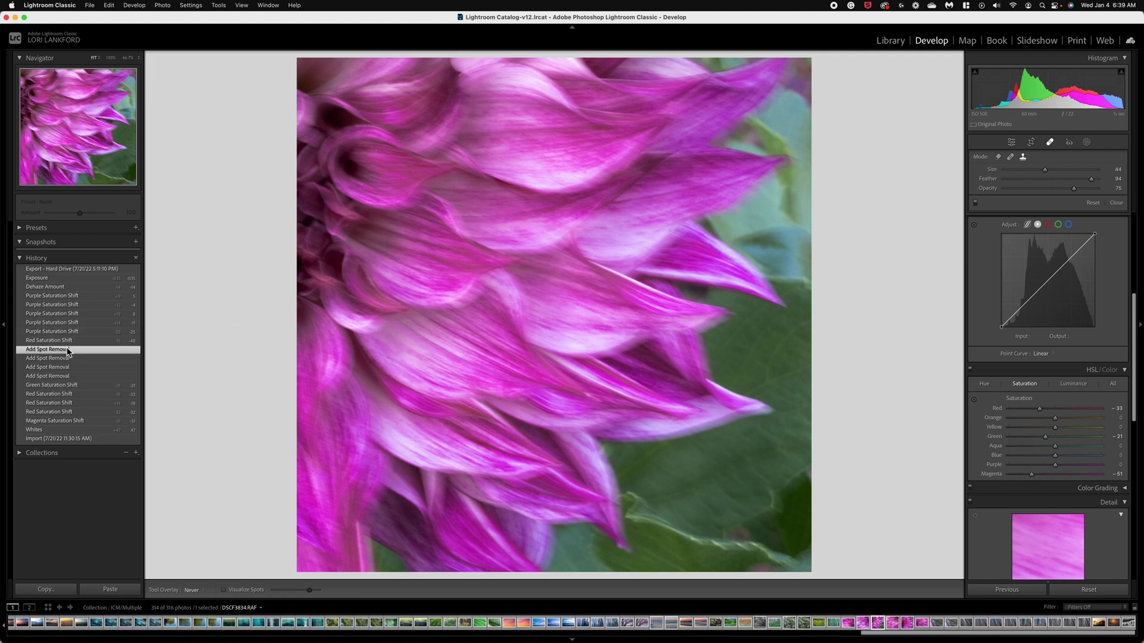
pyautogui.click(58, 296)
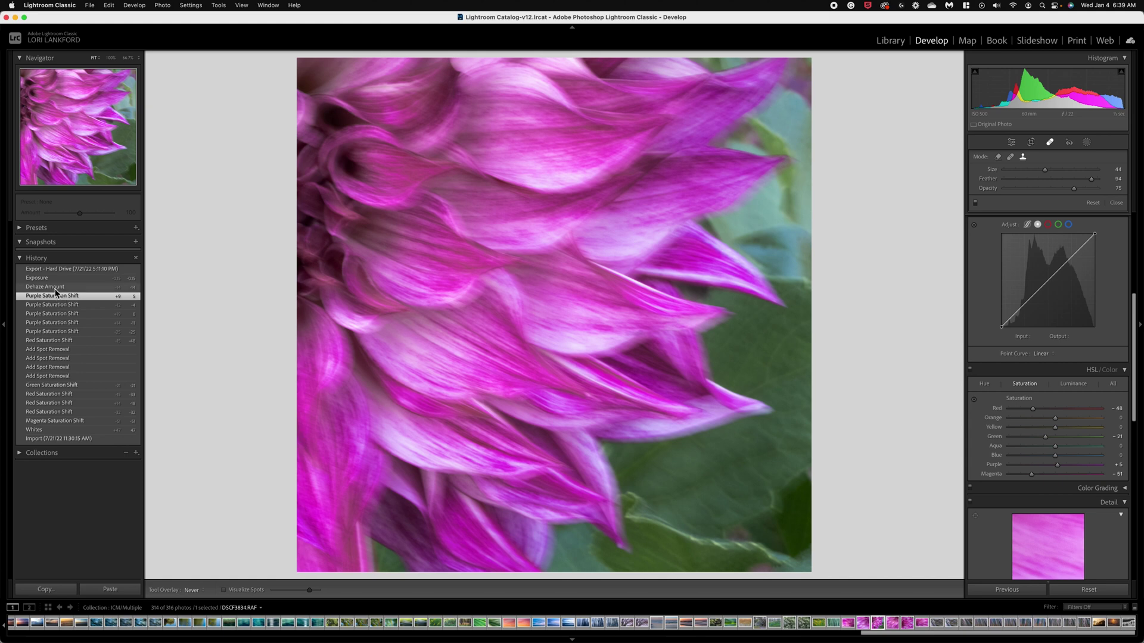
pyautogui.click(56, 288)
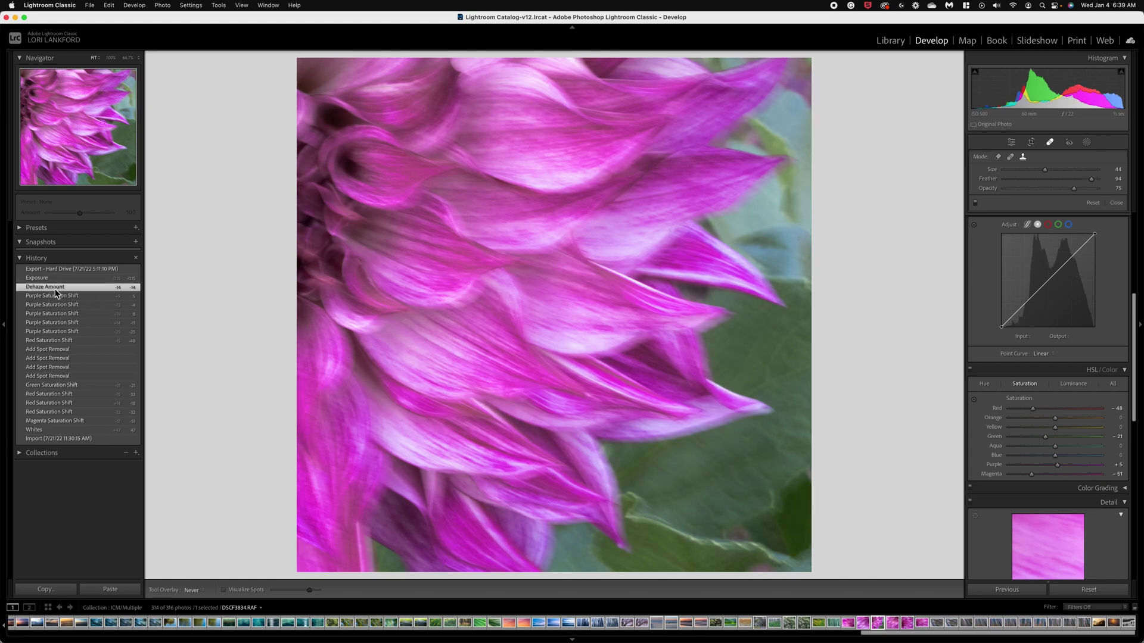
# Step: Try a Dehaze amount of -15 on the dahlia photo and undo the change
pyautogui.scroll(-10, 572, 303)
pyautogui.scroll(5, 1094, 281)
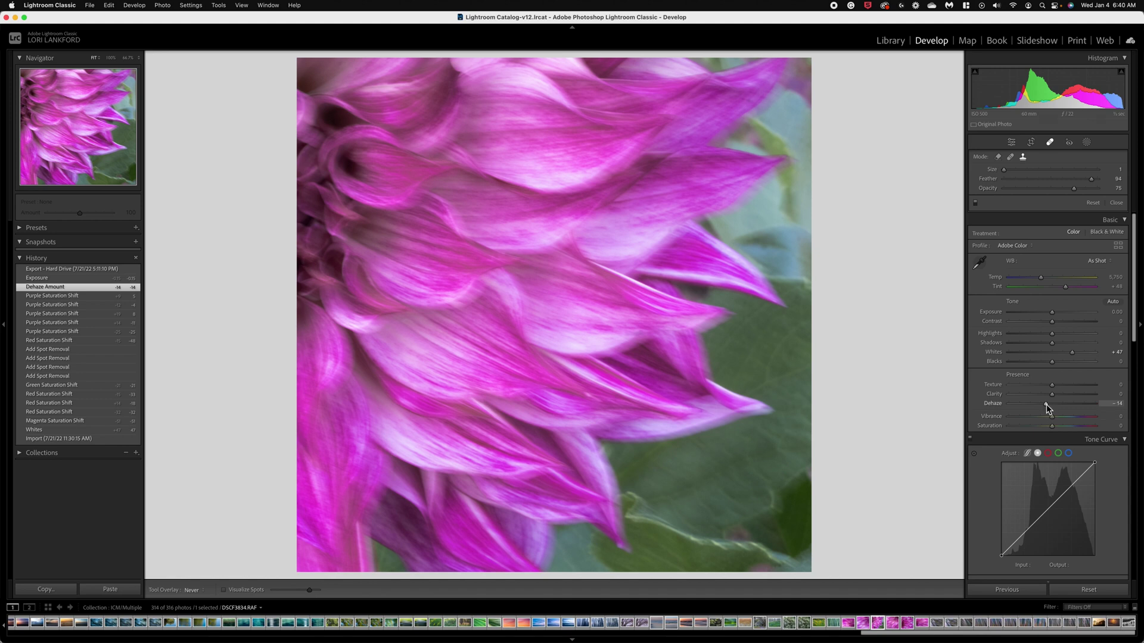
pyautogui.moveTo(1047, 405); pyautogui.dragTo(1046, 405)
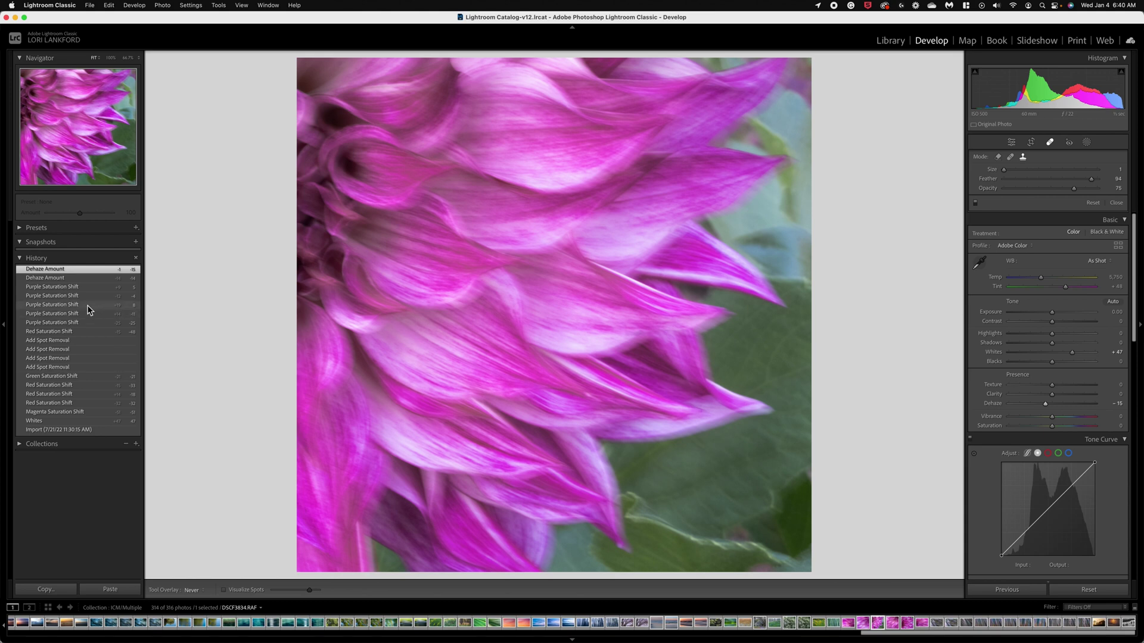
pyautogui.press('super+z')
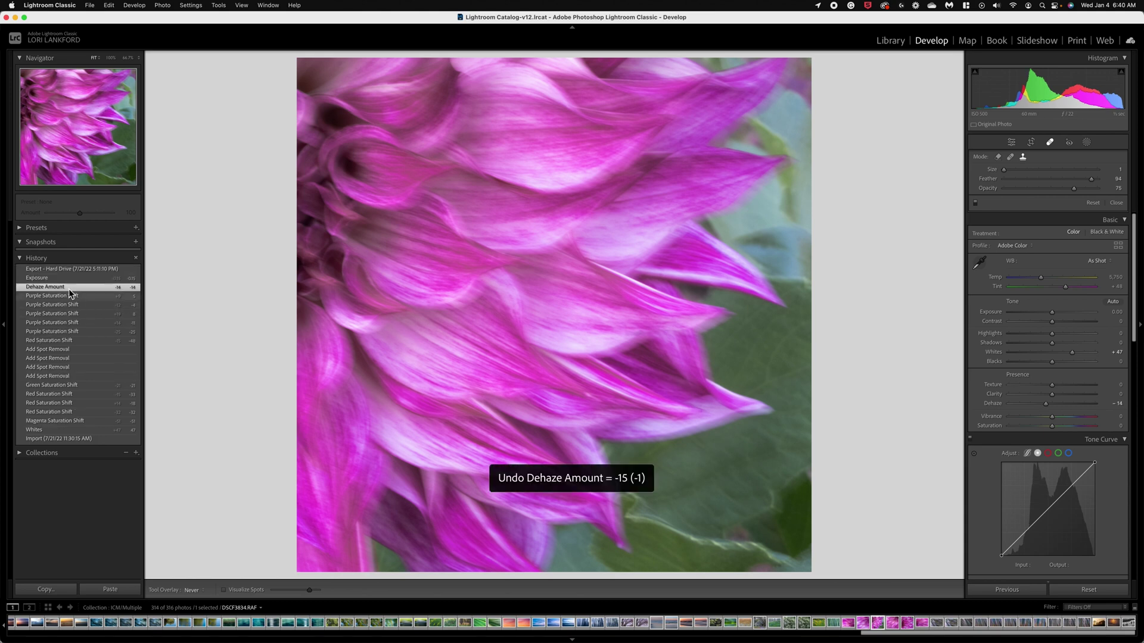
# Step: Go to the dahlia's Exposure history state and compare the before and after views repeatedly
pyautogui.click(71, 278)
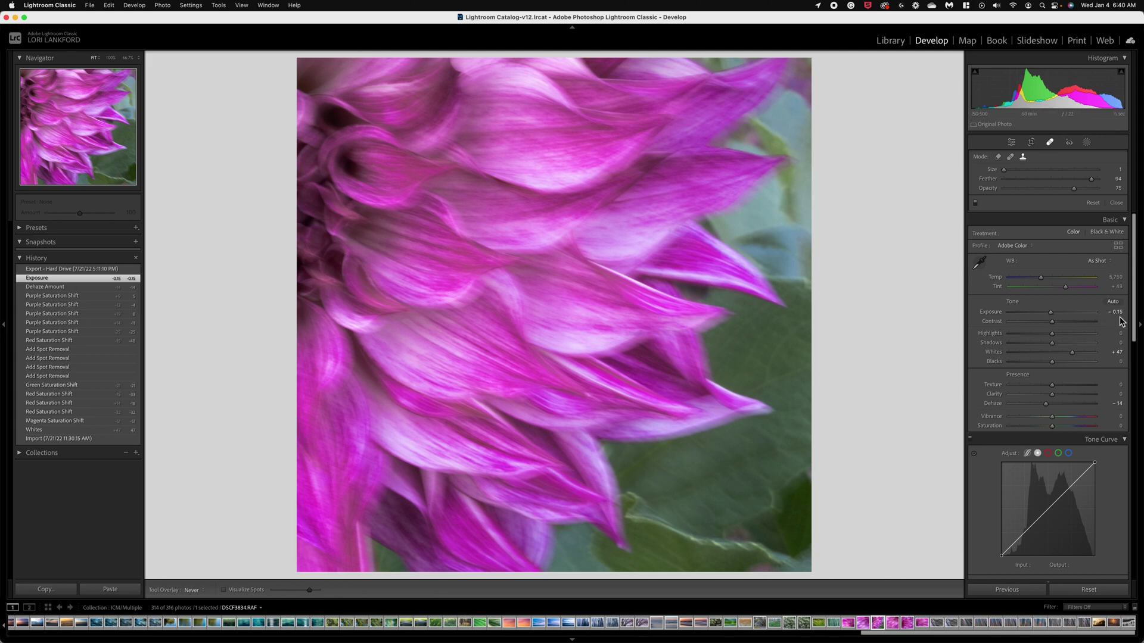
pyautogui.press('\\')
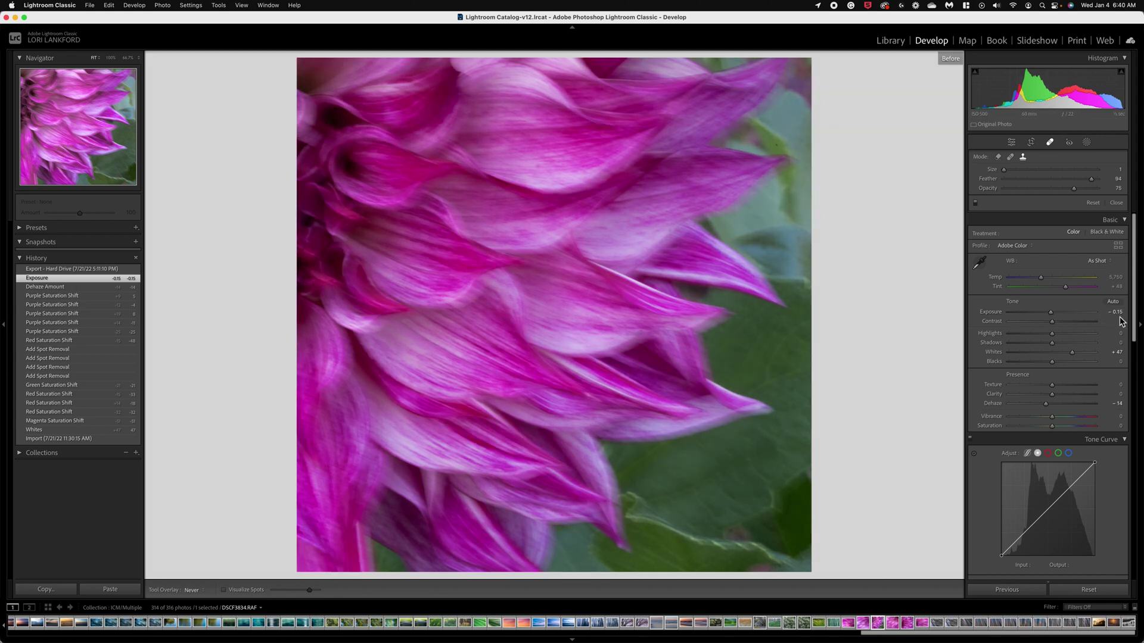
pyautogui.press('\\')
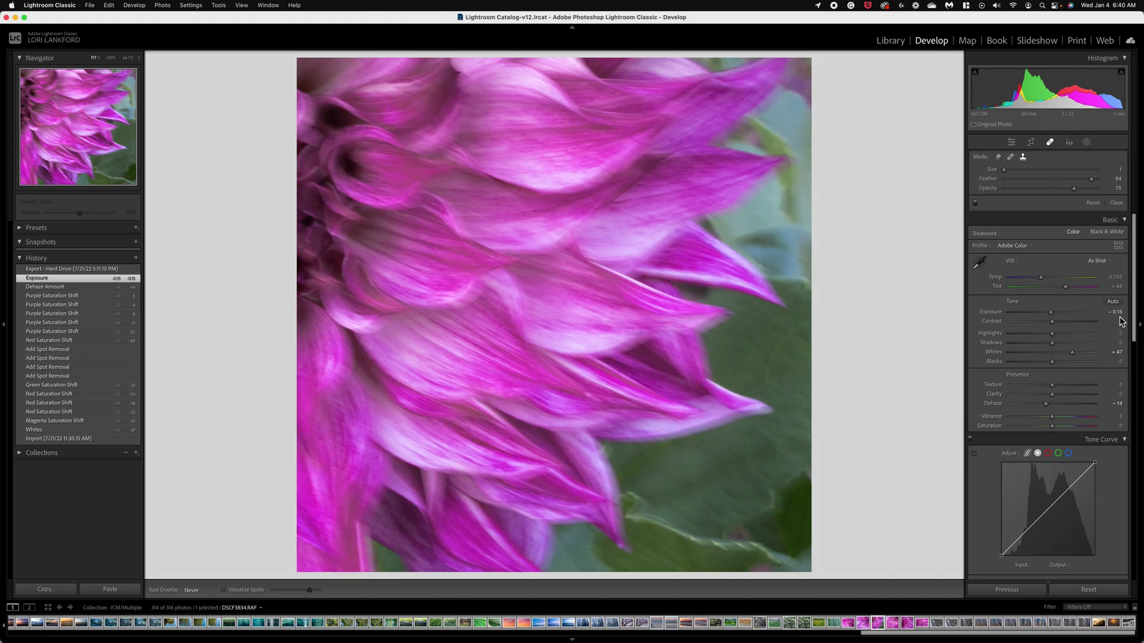
pyautogui.press('\\')
pyautogui.press('\\')
pyautogui.press('\\')
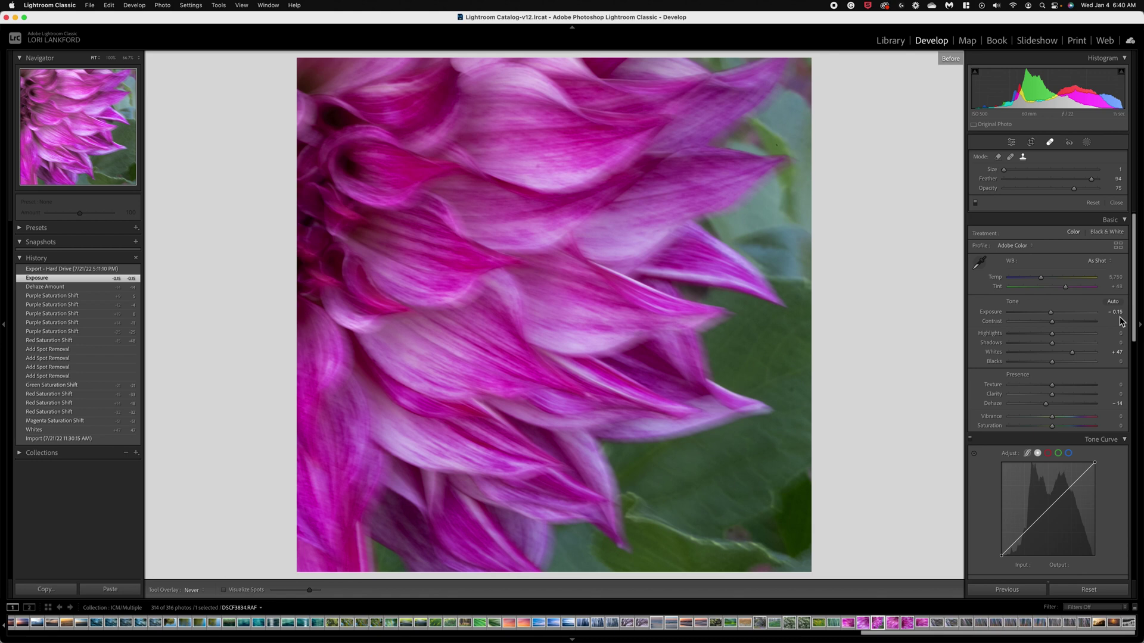
pyautogui.press('\\')
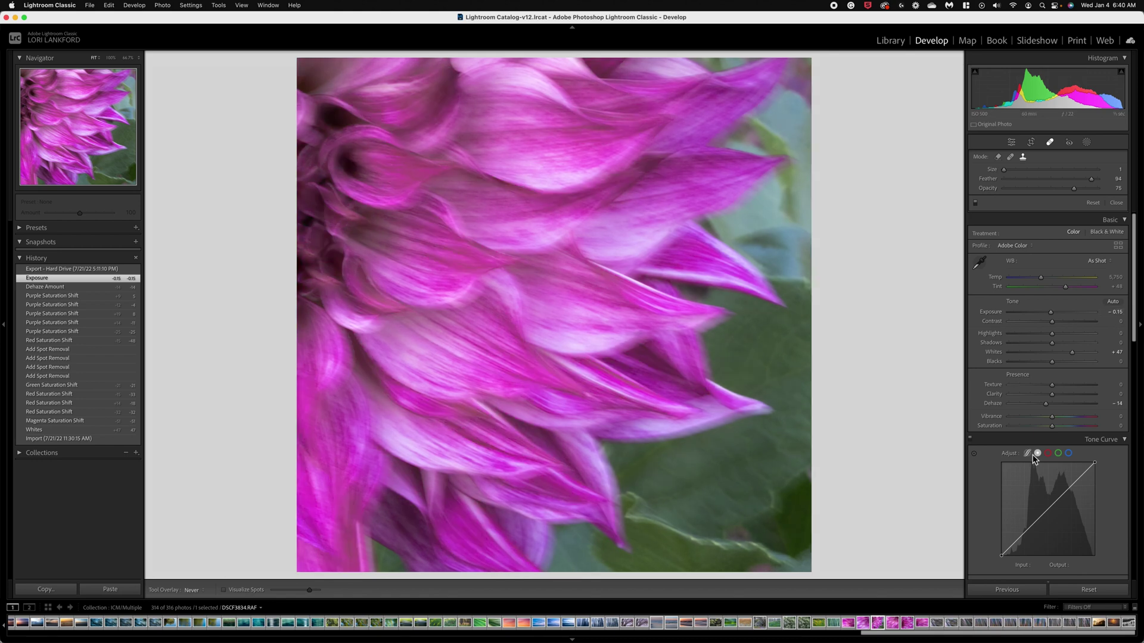
# Step: Open the streaked grass photo with the Point Curve history entry and compare its Import and Aqua Saturation Shift states
pyautogui.click(966, 623)
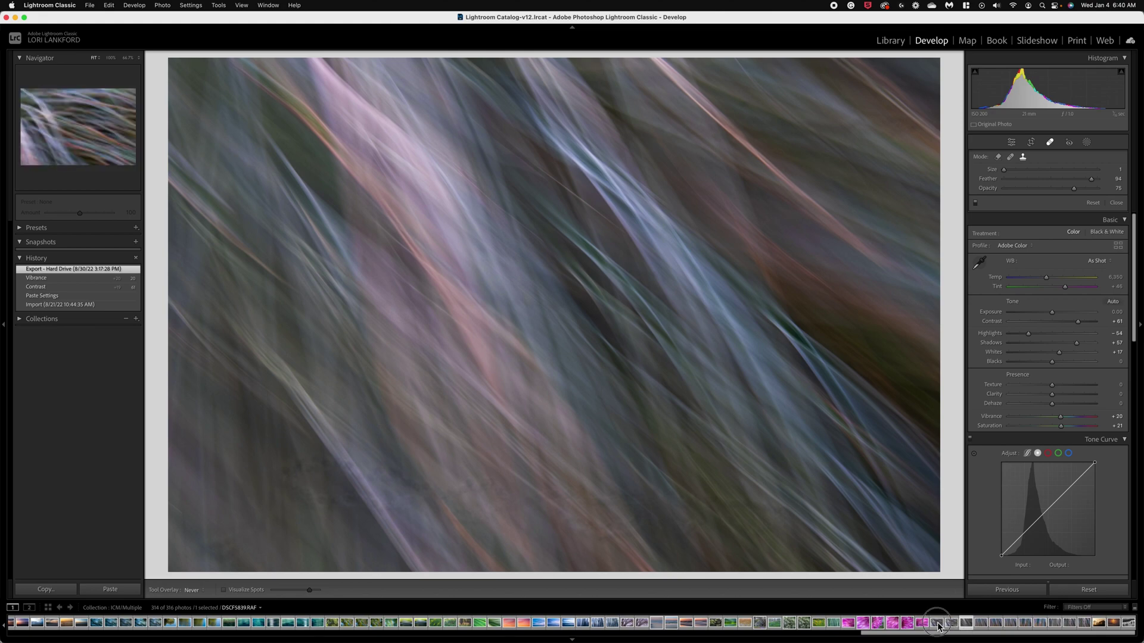
pyautogui.click(938, 624)
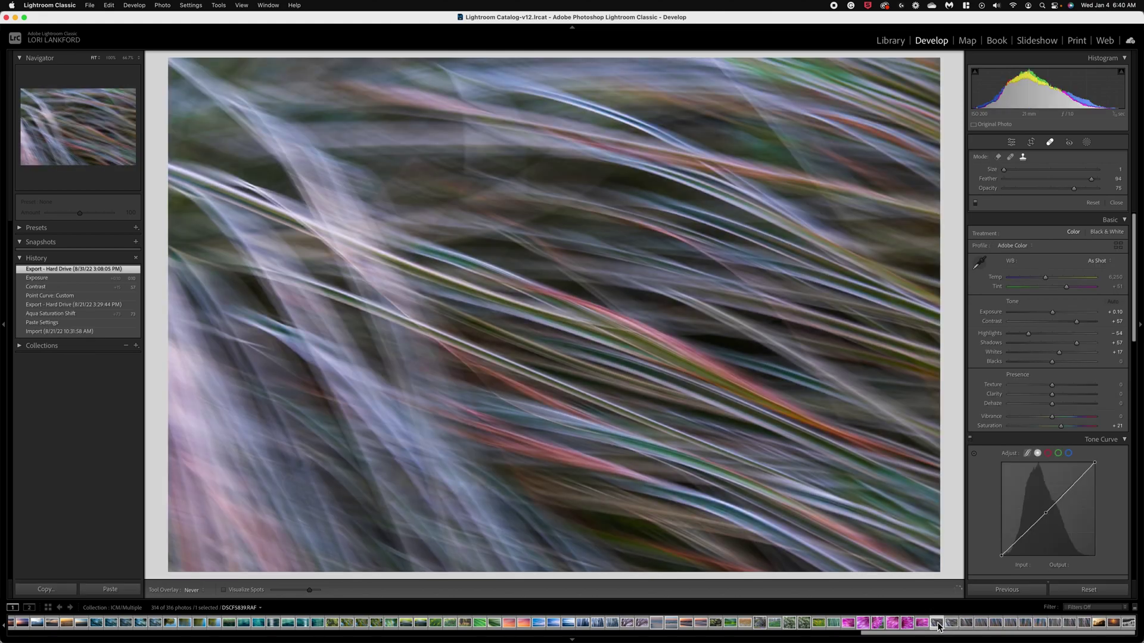
pyautogui.click(77, 332)
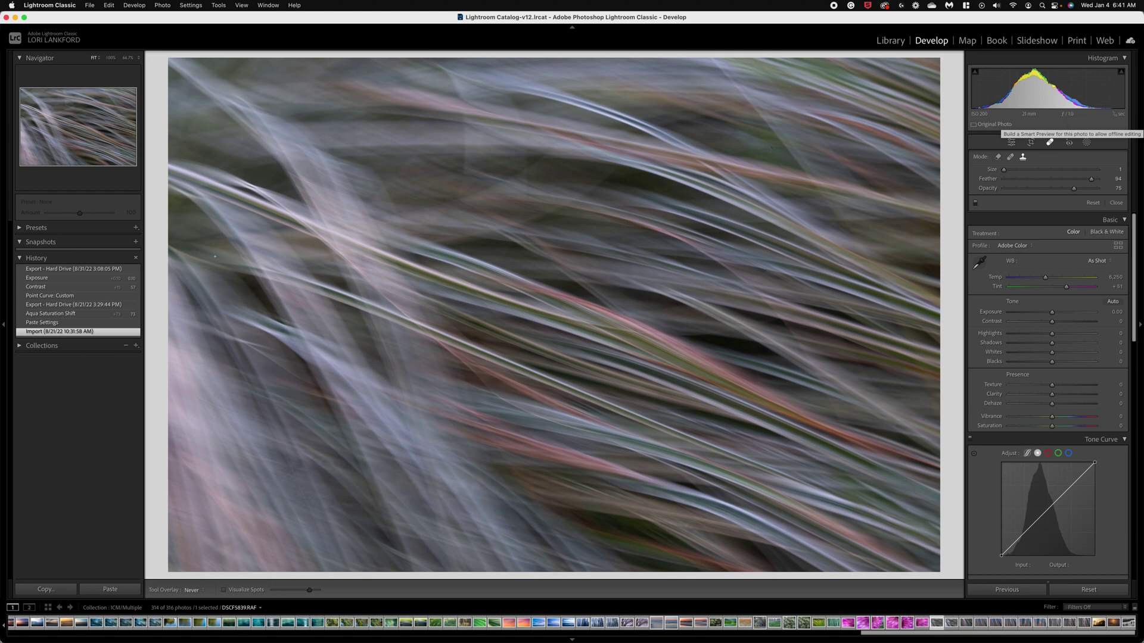
pyautogui.click(62, 315)
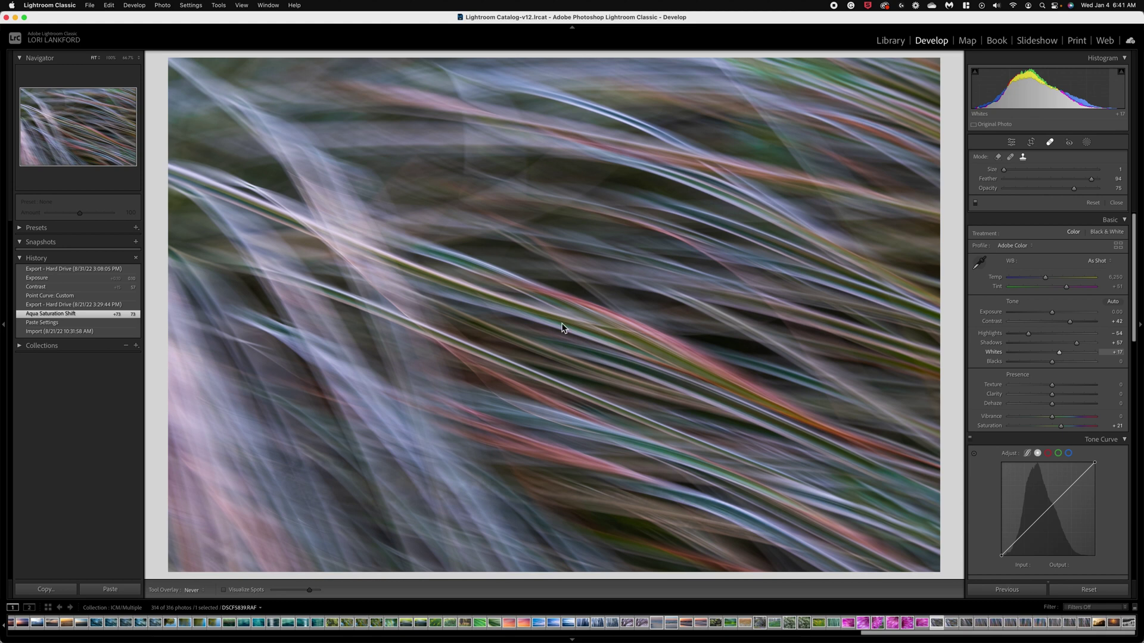
# Step: Step through the grass photo's history from Import via Paste Settings to Aqua Saturation Shift, and examine the HSL saturation values
pyautogui.click(33, 332)
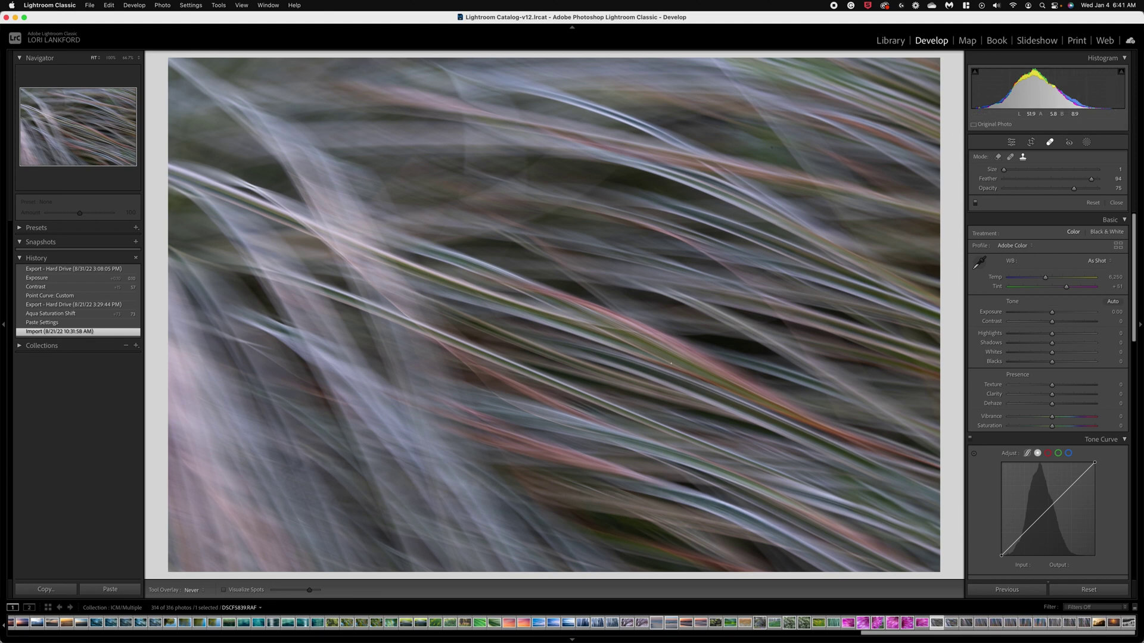
pyautogui.click(45, 323)
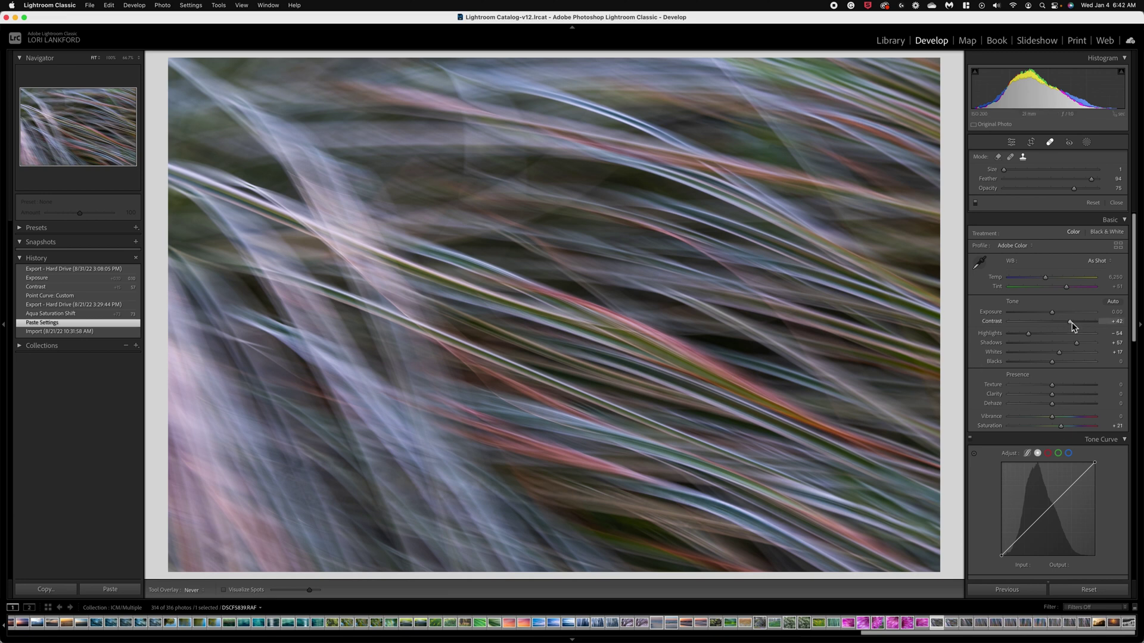
pyautogui.click(68, 315)
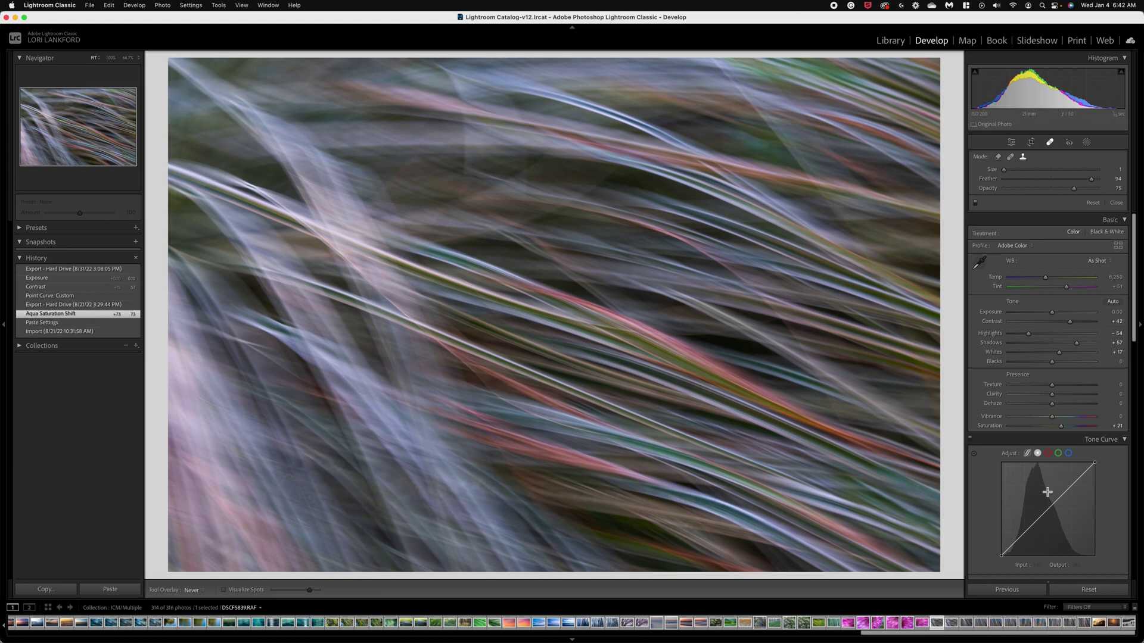
pyautogui.scroll(-5, 1070, 417)
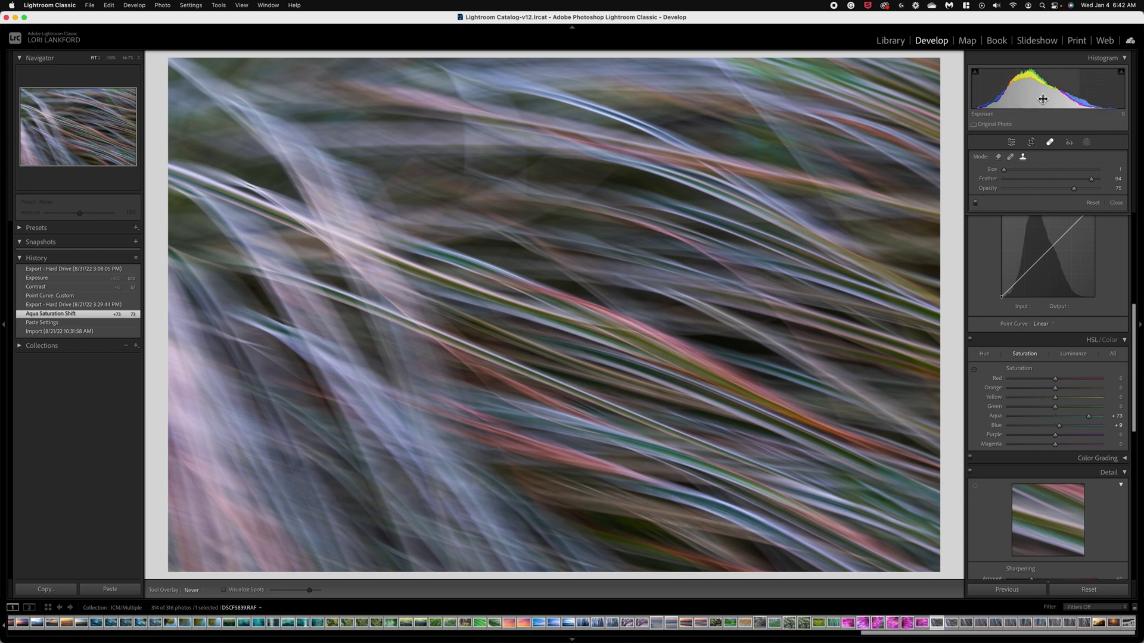
# Step: Return the grass photo to its Point Curve: Custom history state, try lowering the tone curve's midpoint, and undo the adjustment
pyautogui.scroll(5, 1023, 282)
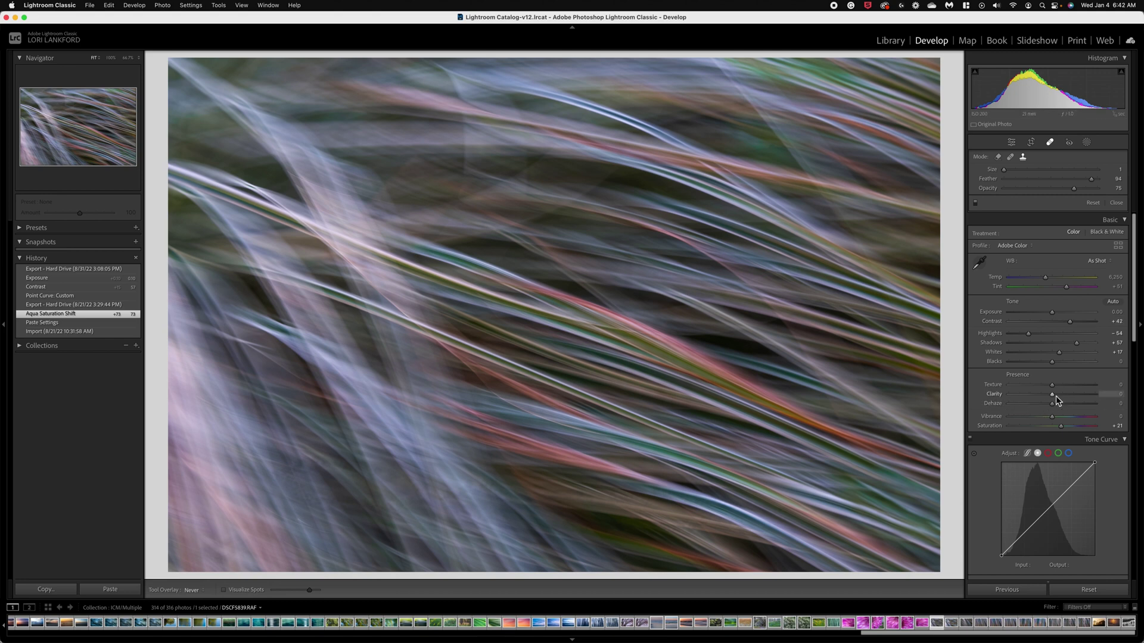
pyautogui.click(66, 296)
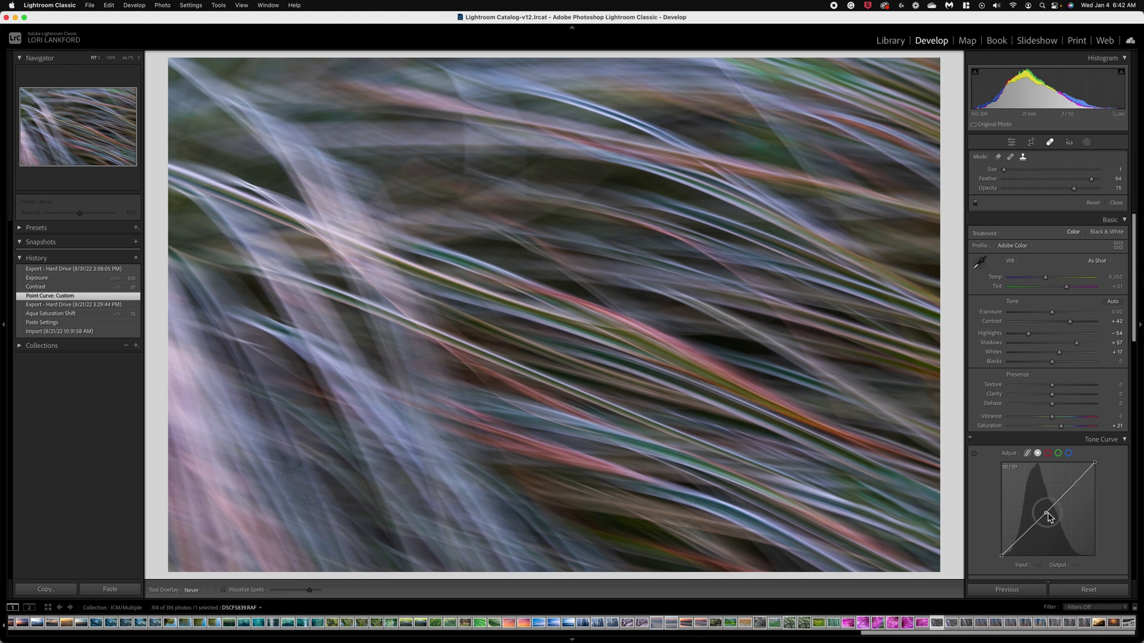
pyautogui.moveTo(1049, 518)
pyautogui.mouseDown()
pyautogui.moveTo(1040, 518)
pyautogui.moveTo(1051, 515)
pyautogui.mouseUp()
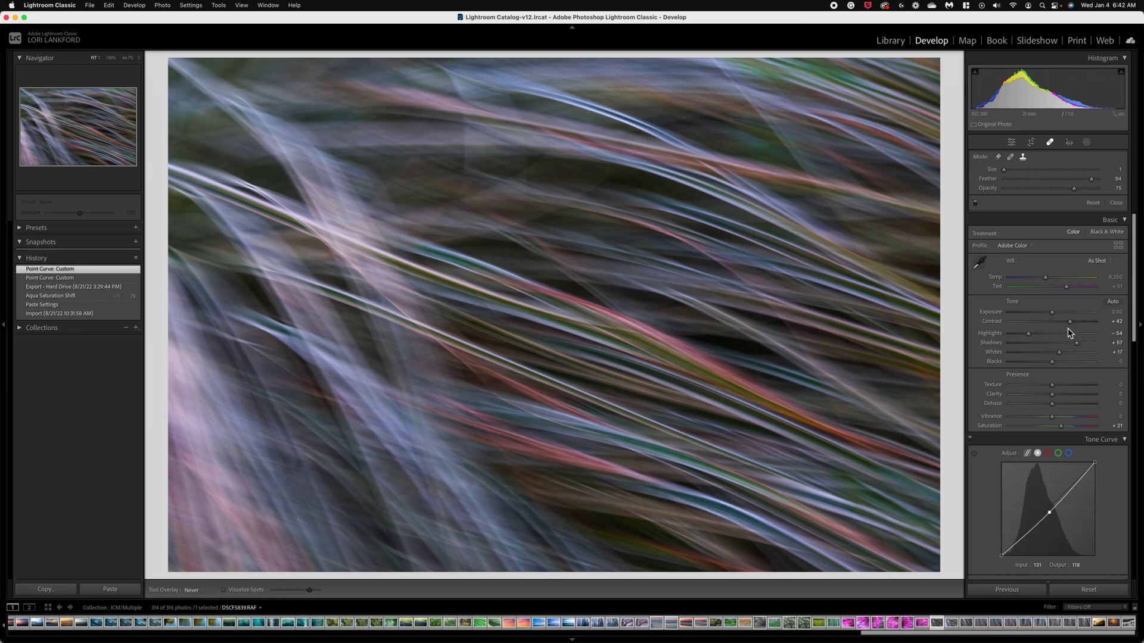
pyautogui.press('z')
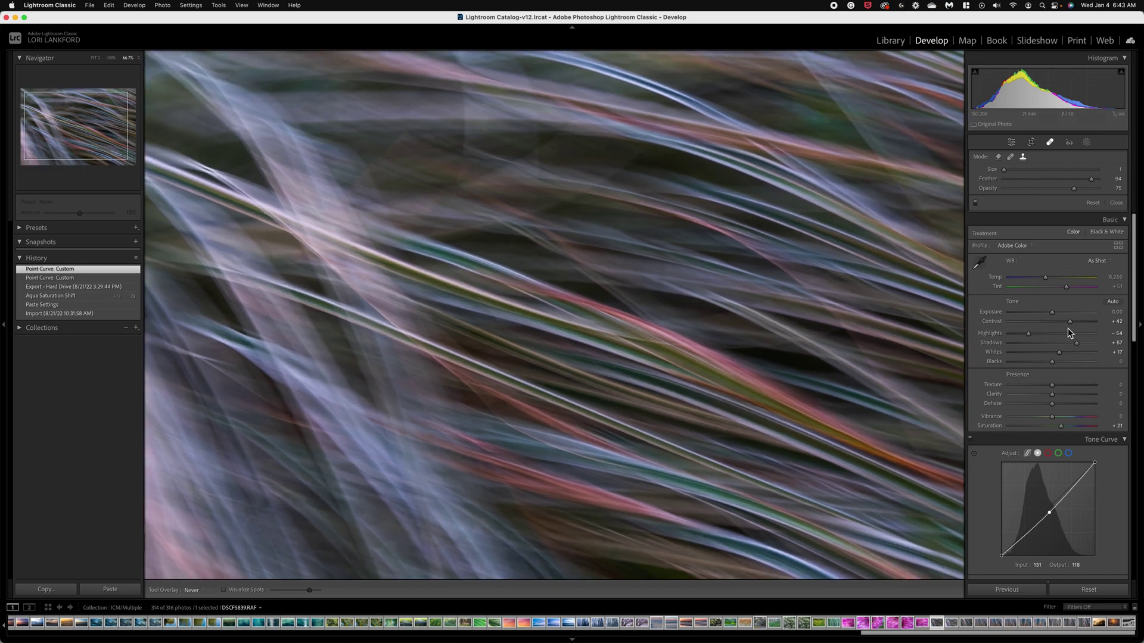
pyautogui.press('super+z')
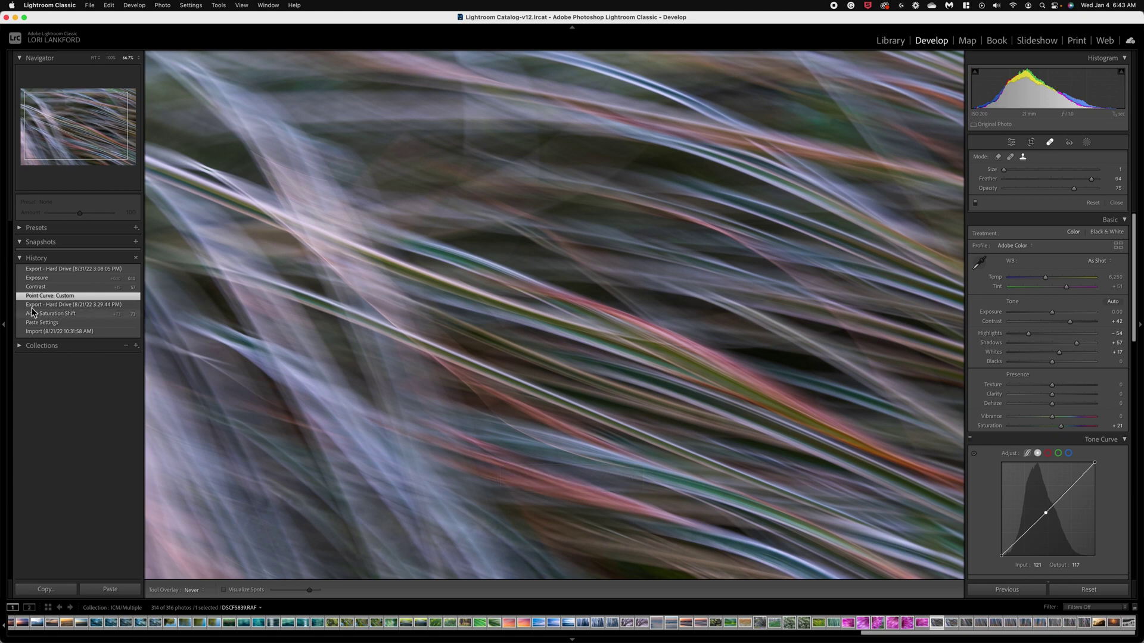
# Step: Advance the grass photo's history from the Contrast entry to the Exposure entry
pyautogui.click(40, 288)
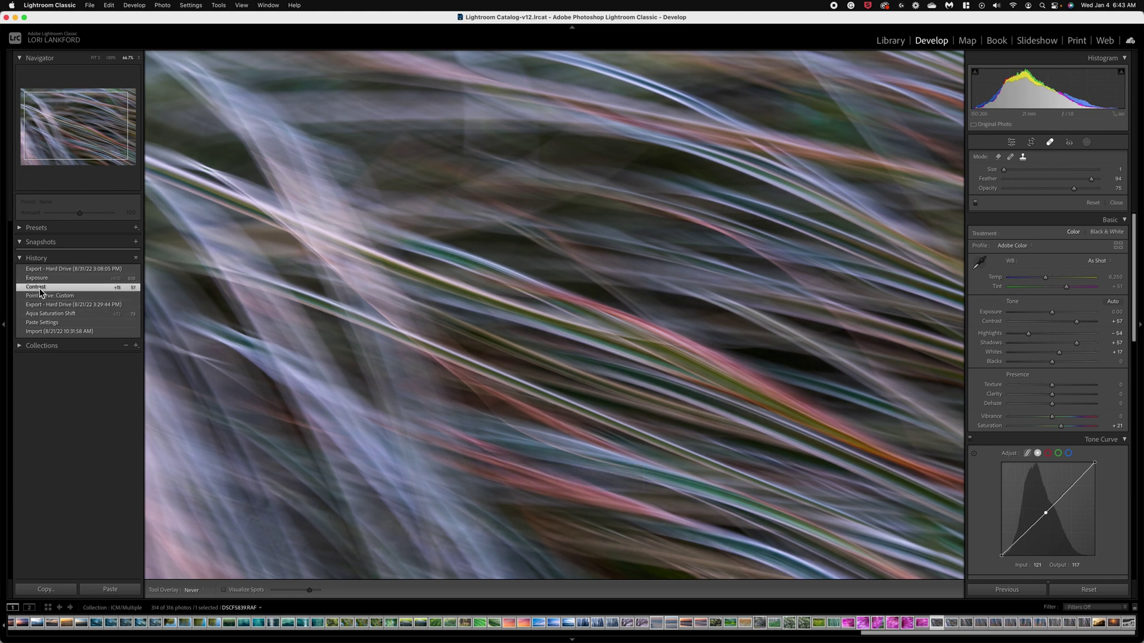
pyautogui.click(42, 278)
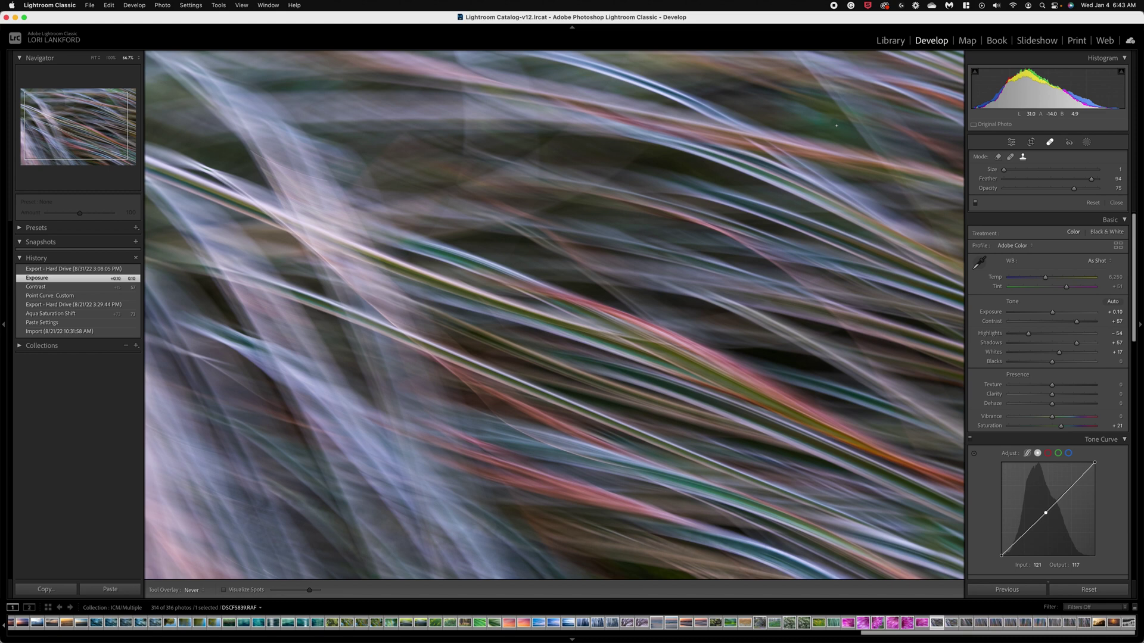
# Step: Heal the spots in the grass photo's upper-right dark area and lower-left corner, enlarging the healing brush to size 44
pyautogui.click(1050, 143)
pyautogui.click(1050, 143)
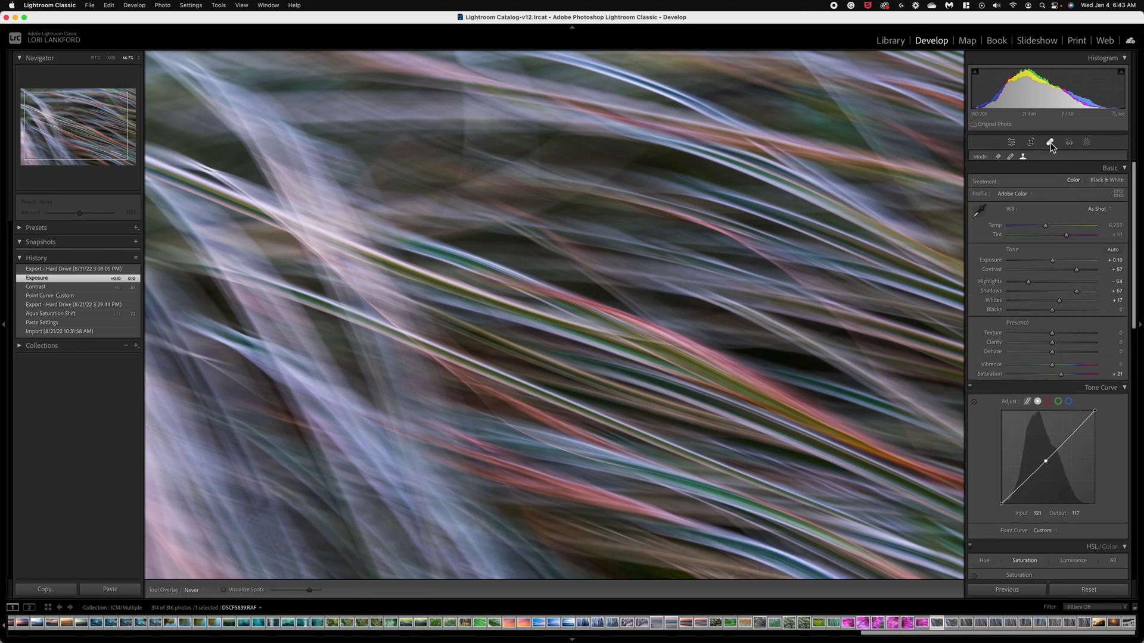
pyautogui.scroll(10, 837, 127)
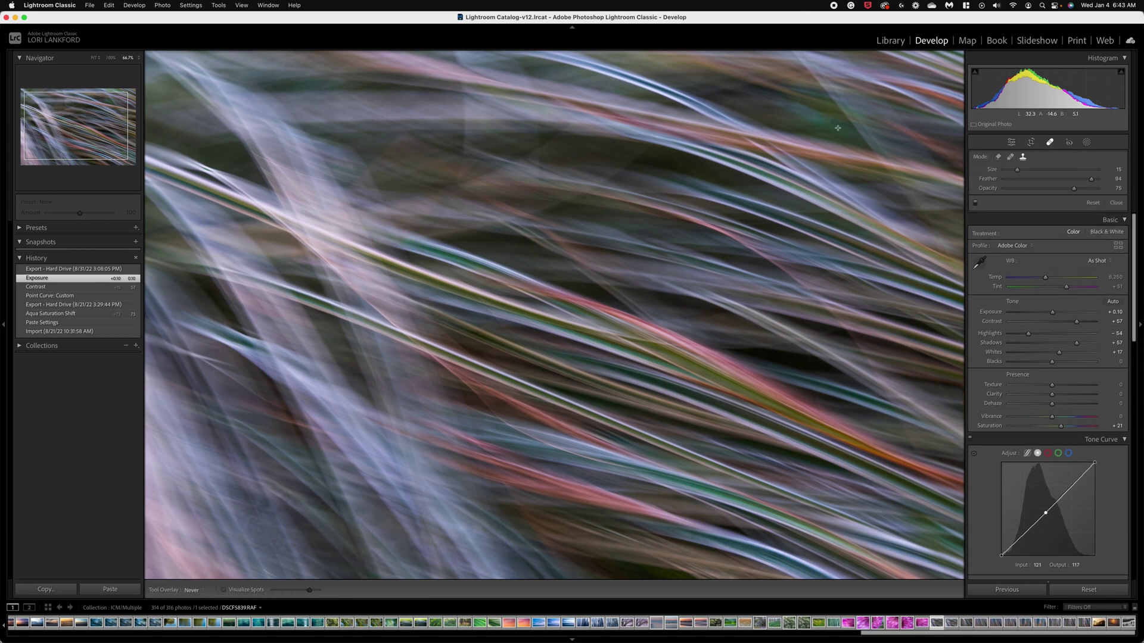
pyautogui.moveTo(834, 125); pyautogui.dragTo(849, 130)
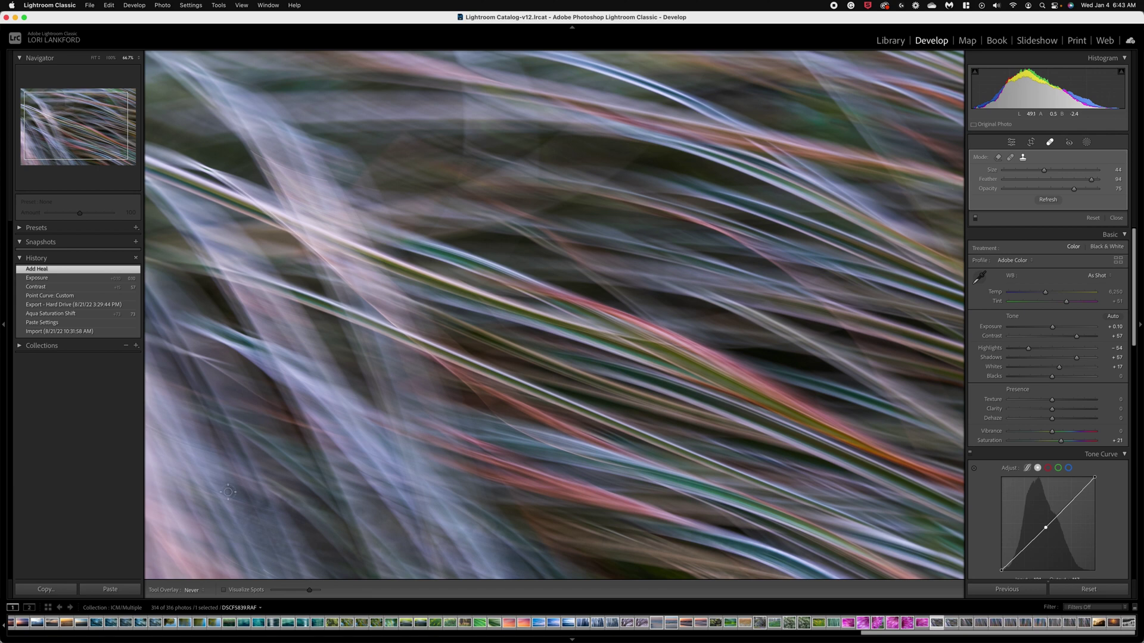
pyautogui.click(293, 550)
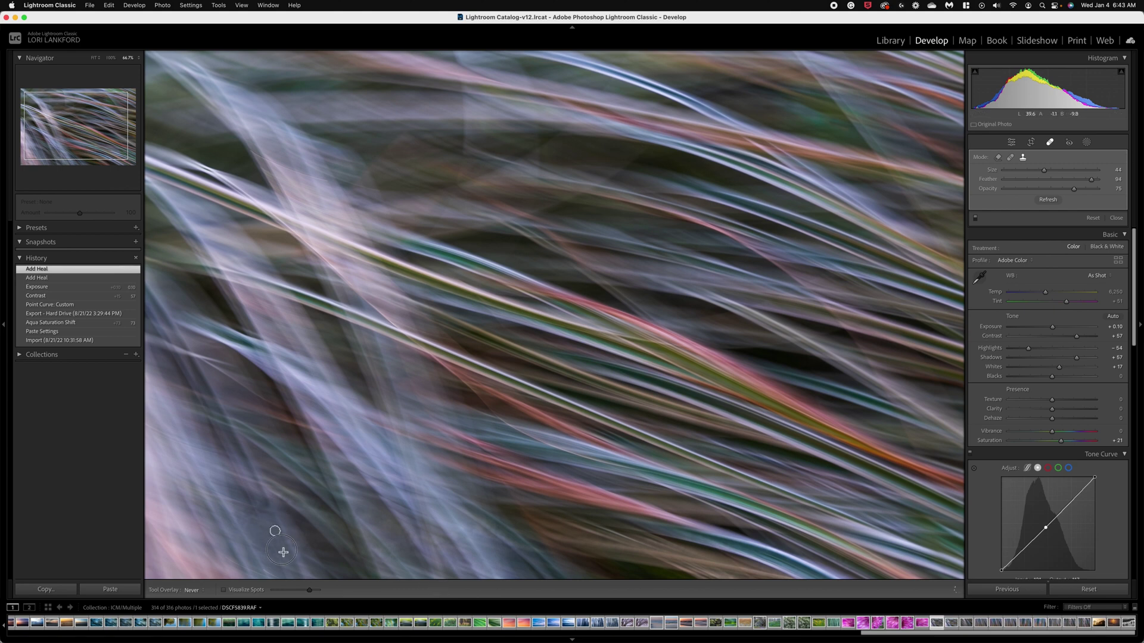
pyautogui.moveTo(283, 552); pyautogui.dragTo(288, 566)
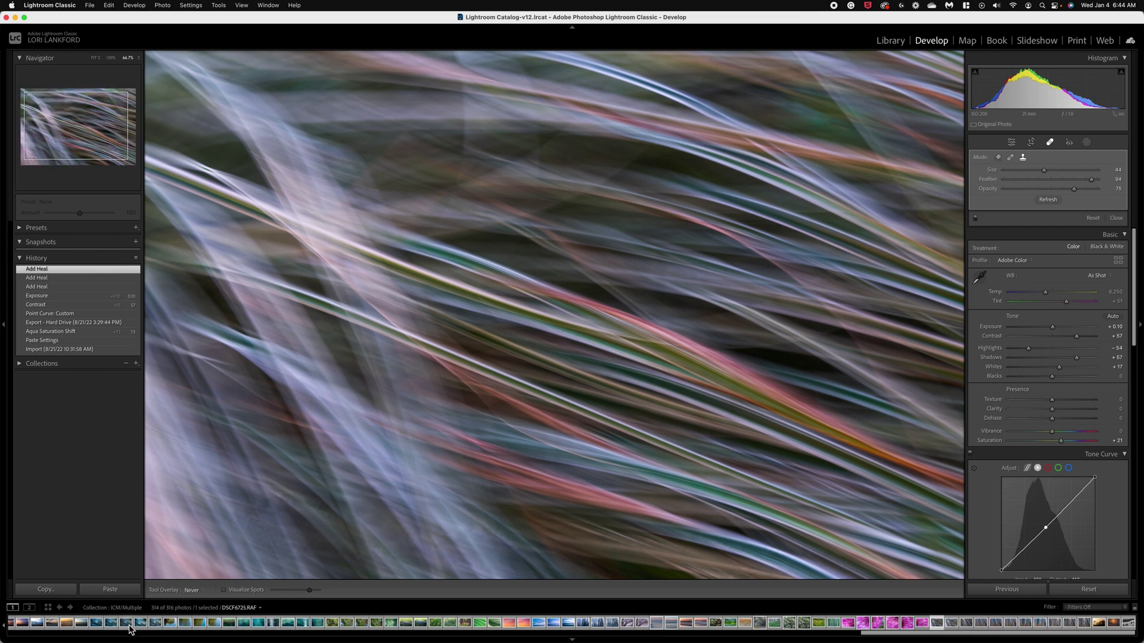
# Step: Browse the earlier photos in the collection and open the RAF seascape with blurred waves and a sunset horizon
pyautogui.scroll(5, 116, 625)
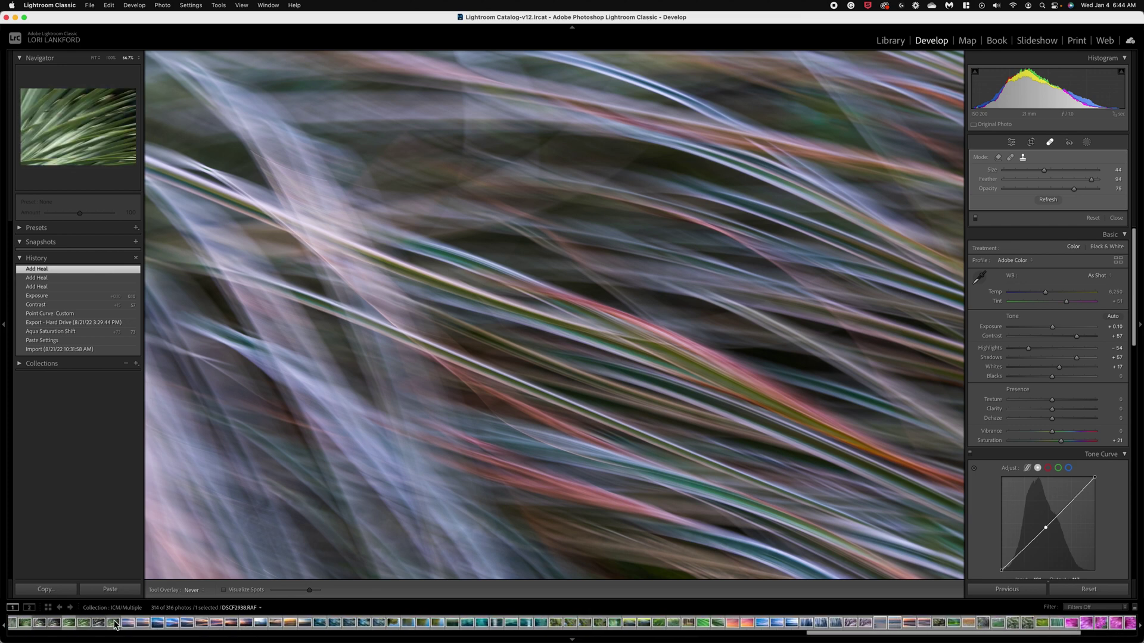
pyautogui.scroll(2, 115, 625)
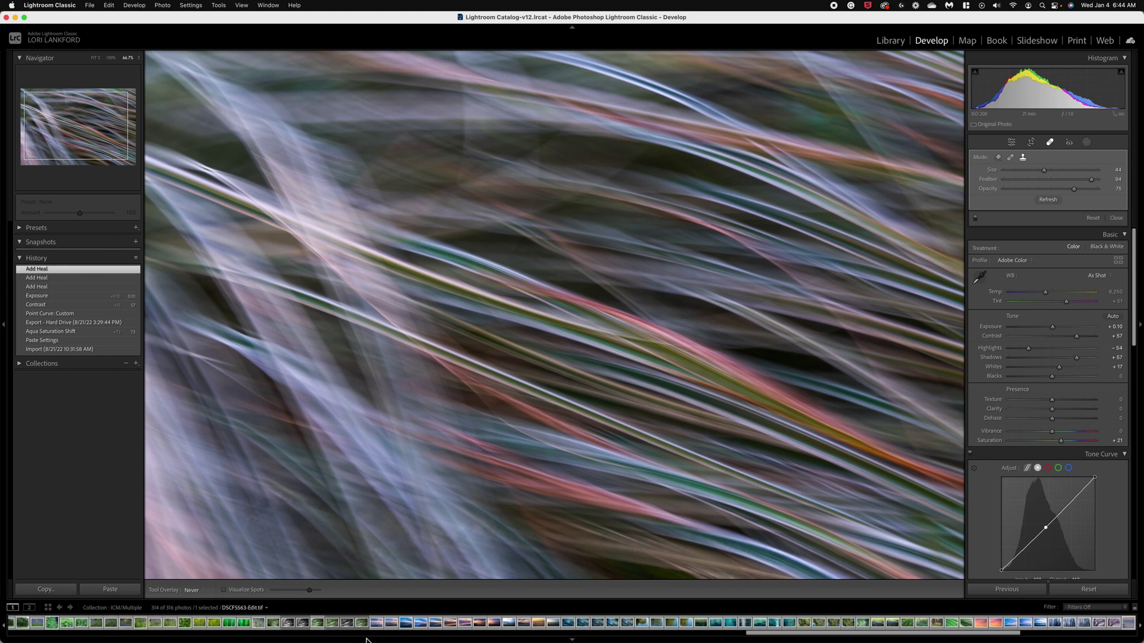
pyautogui.click(419, 626)
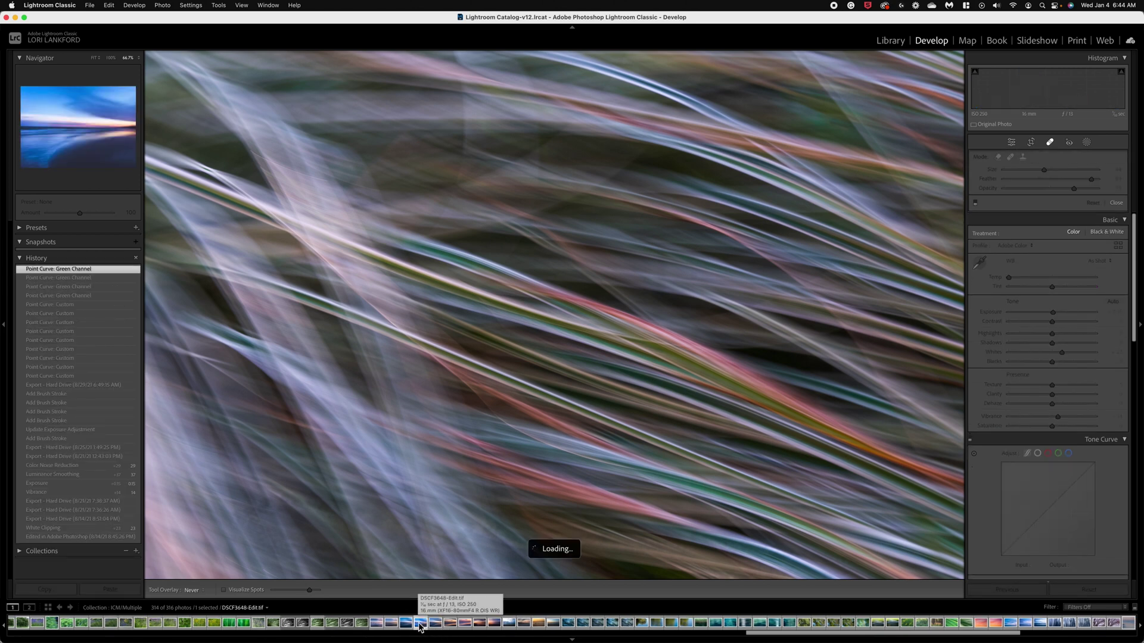
pyautogui.click(436, 624)
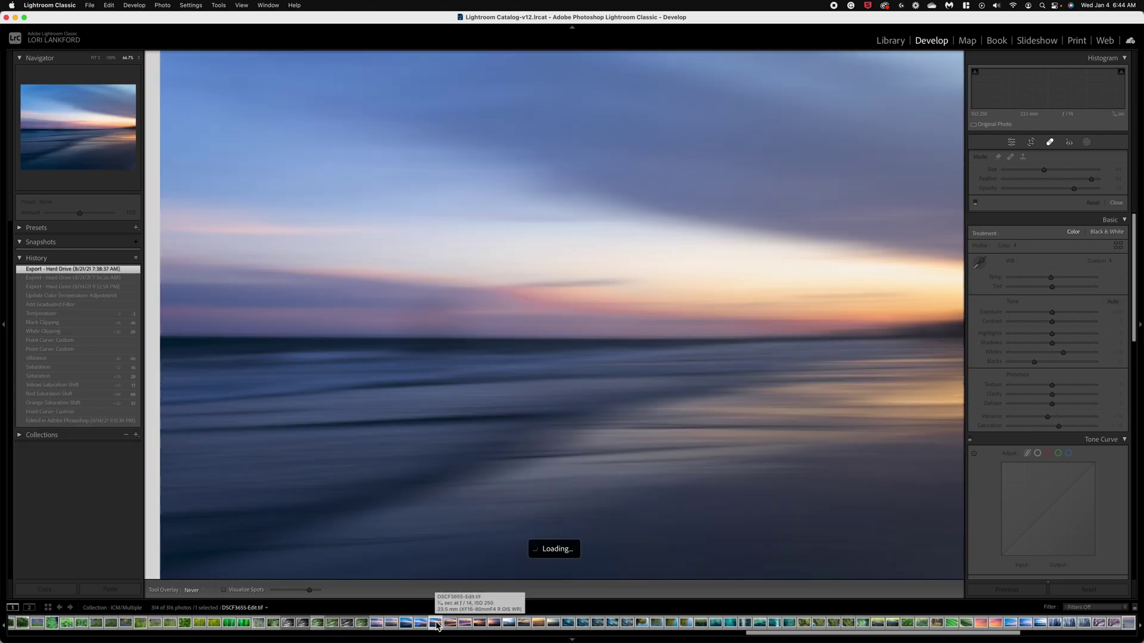
pyautogui.click(392, 624)
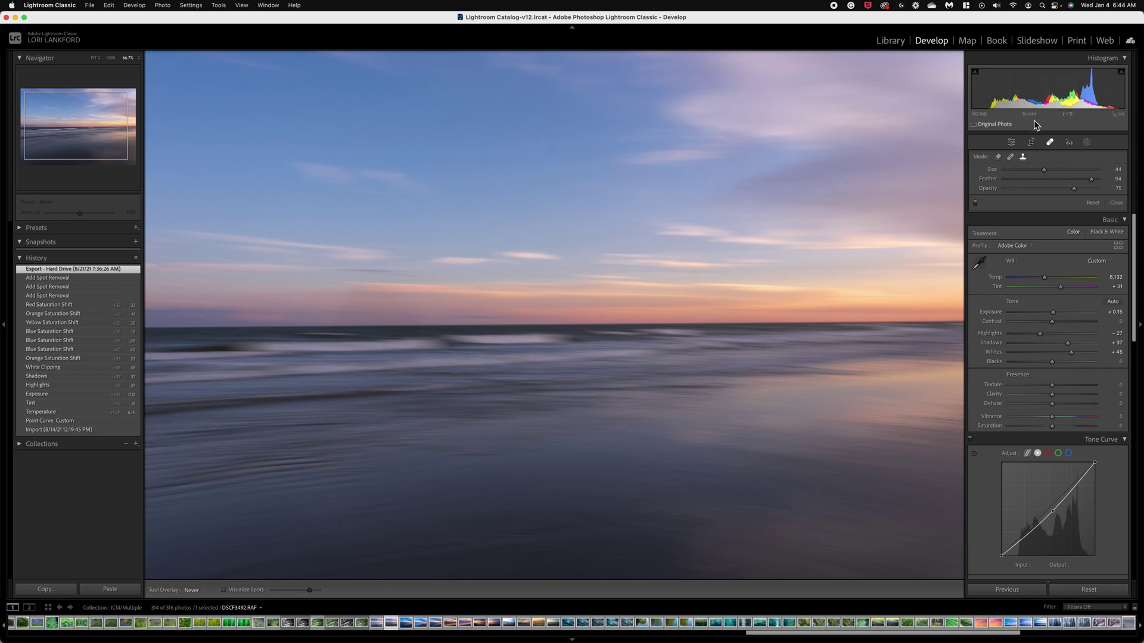
# Step: Step through the seascape's history from Import via Point Curve and Temperature to Tint, and examine the tone curve
pyautogui.click(81, 430)
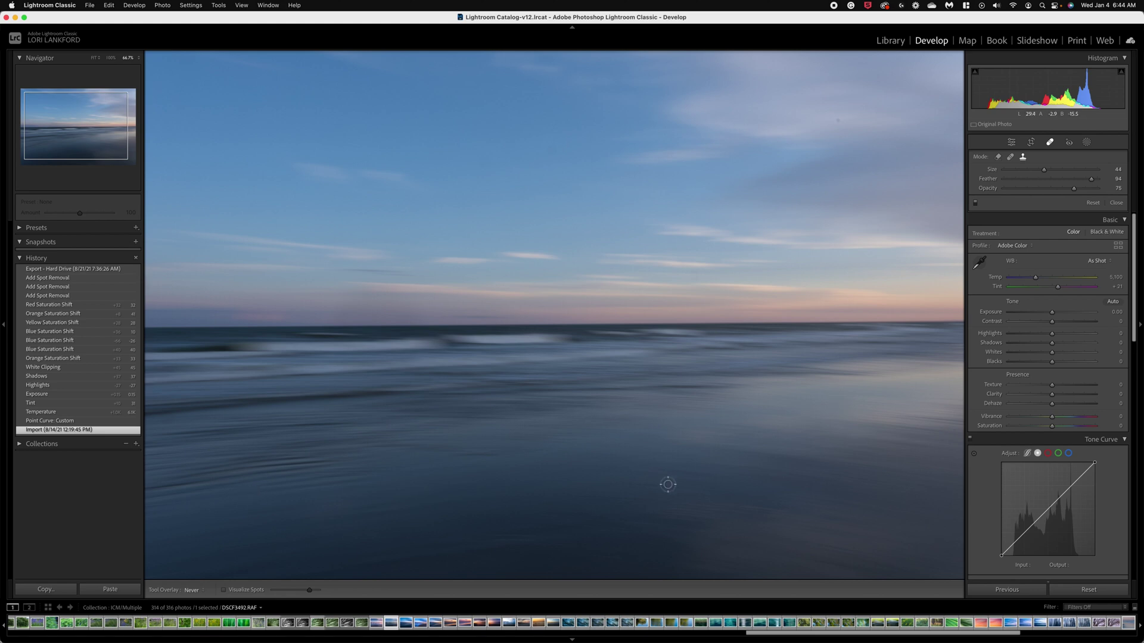
pyautogui.click(56, 421)
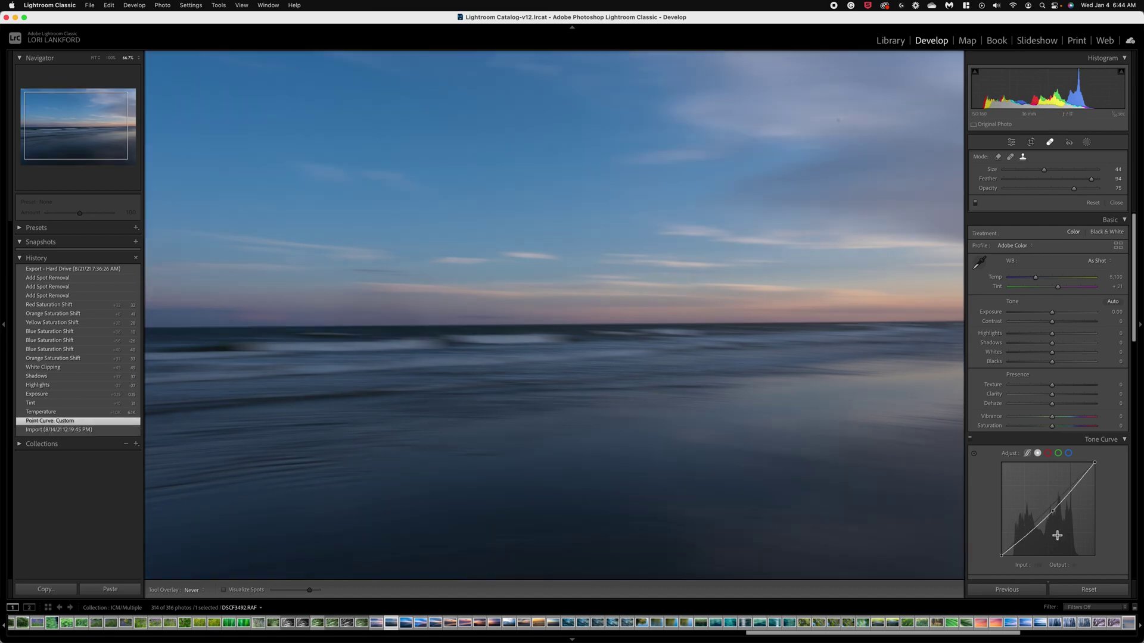
pyautogui.click(1053, 511)
pyautogui.click(84, 413)
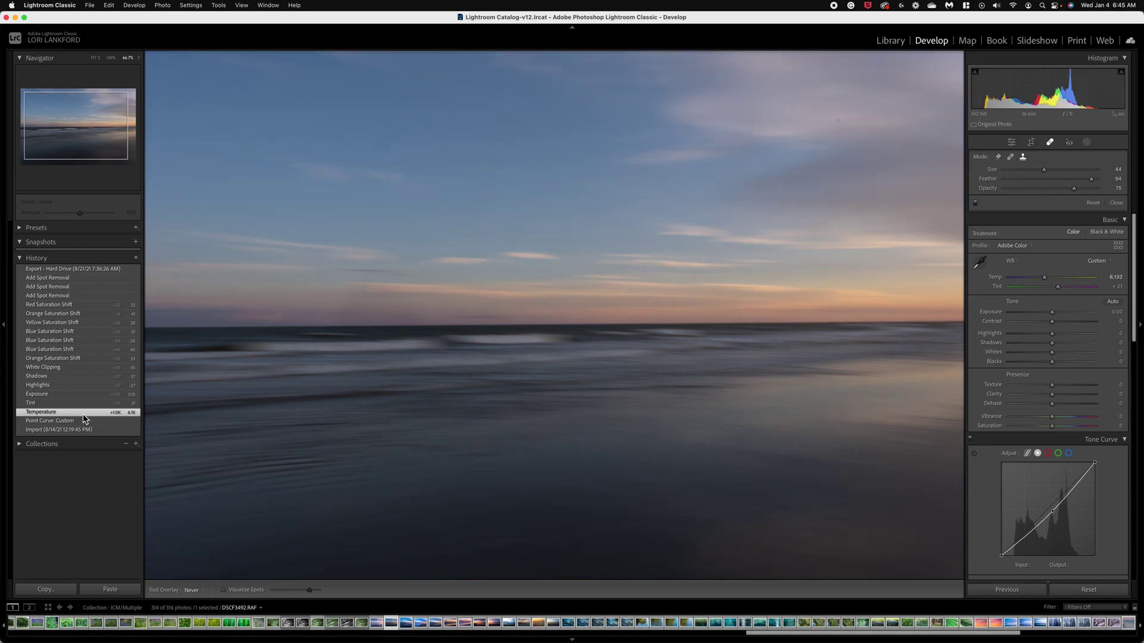
pyautogui.click(82, 404)
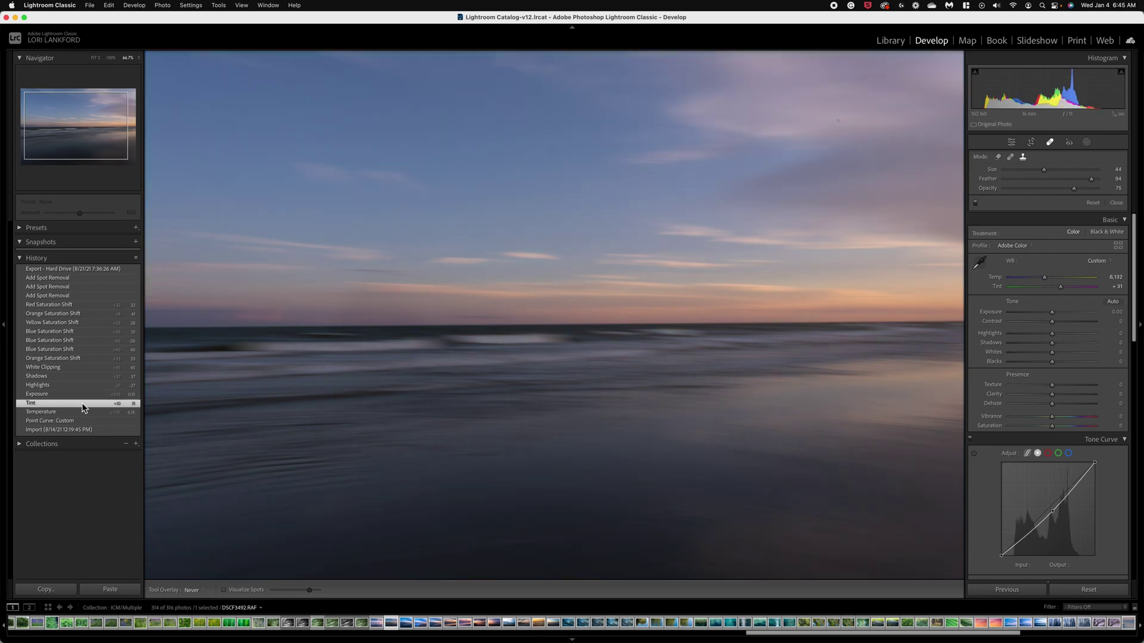
# Step: Review the seascape's Exposure, Shadows and White Clipping history states, ending at the latest Add Spot Removal entry
pyautogui.click(40, 393)
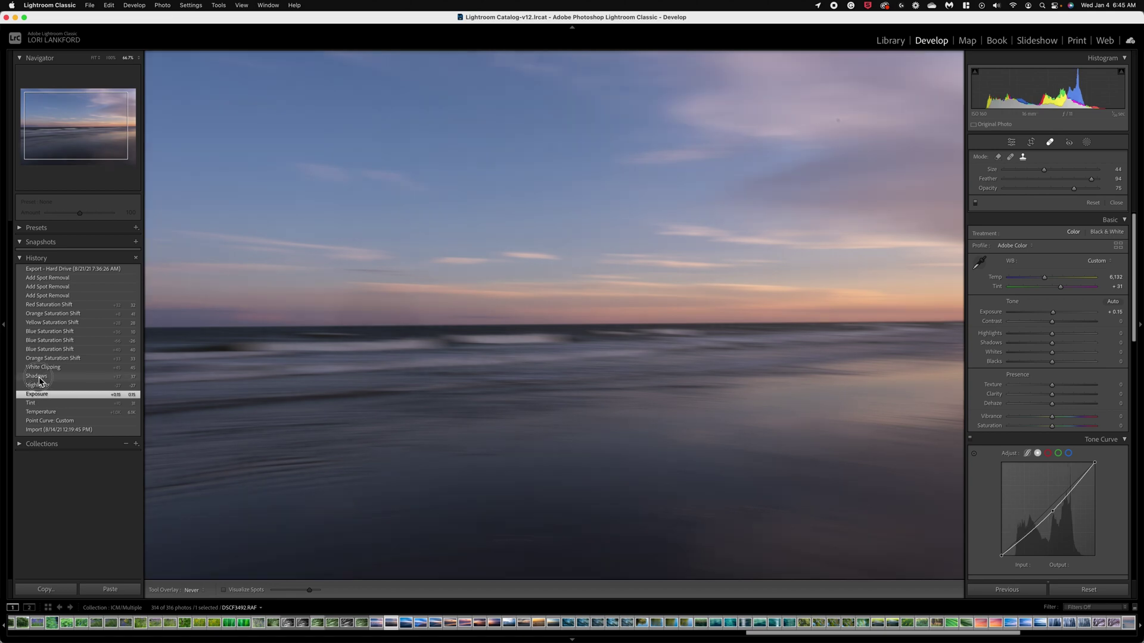
pyautogui.click(40, 378)
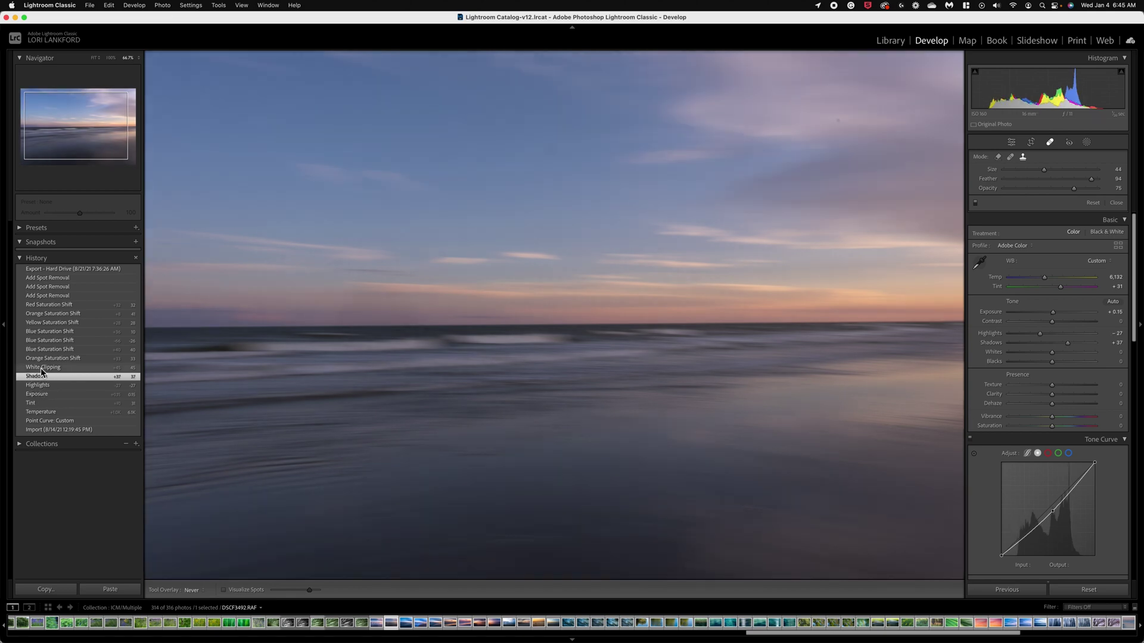
pyautogui.click(40, 368)
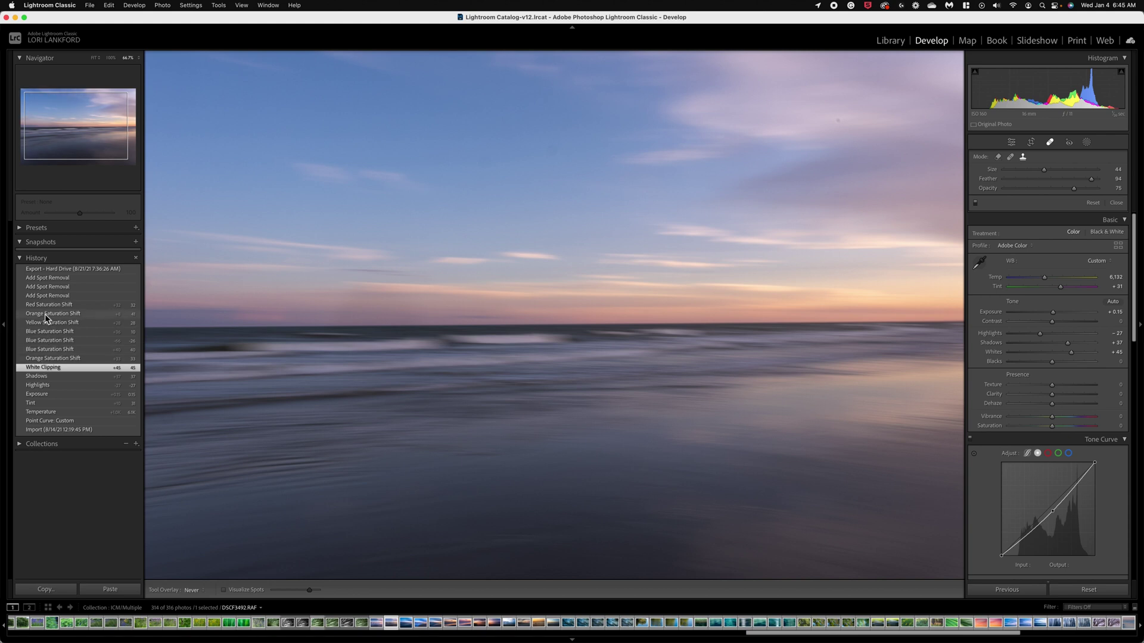
pyautogui.click(48, 278)
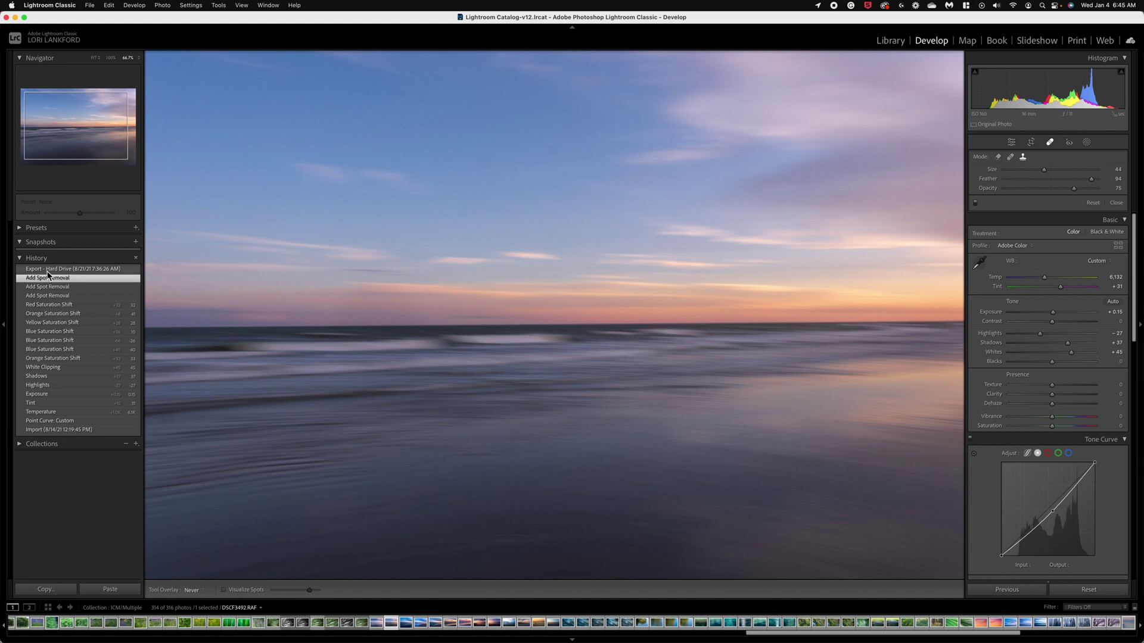
# Step: Compare the seascape's before and after views repeatedly, ending on the edited version
pyautogui.press('\\')
pyautogui.press('\\')
pyautogui.press('\\')
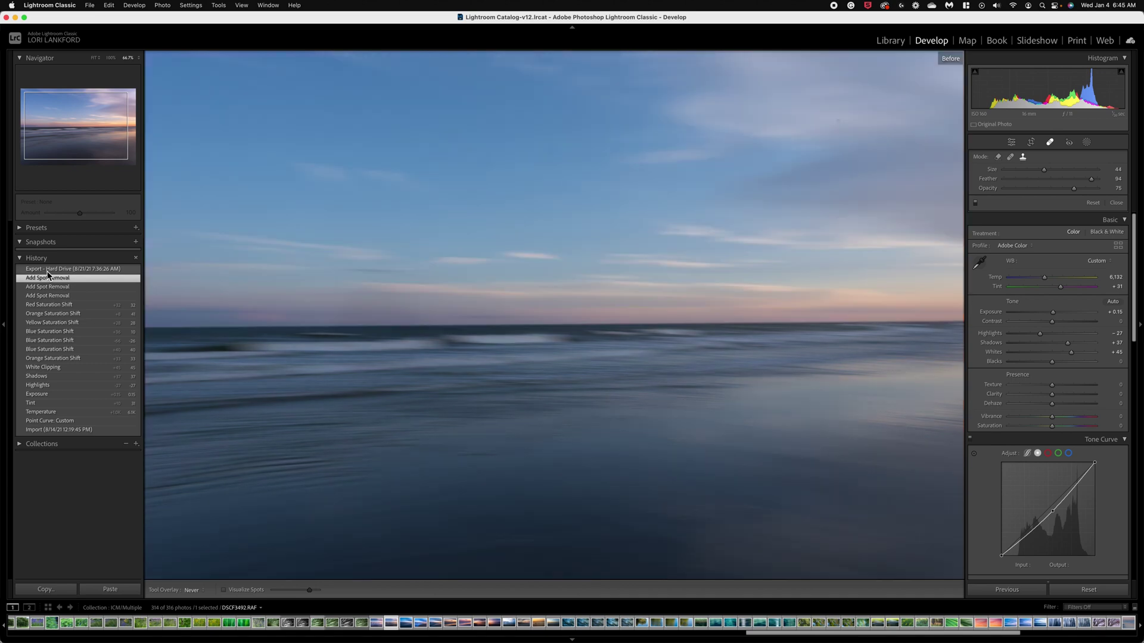
pyautogui.press('\\')
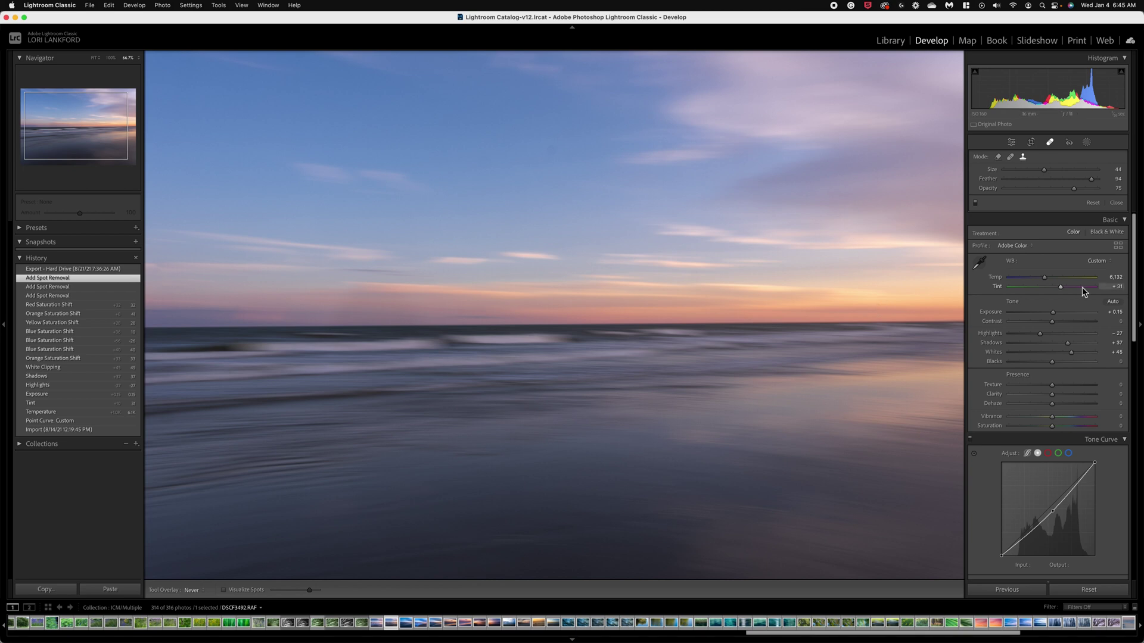
# Step: Try a Contrast of +67 on the seascape, and bring it back down to +3
pyautogui.moveTo(1052, 325); pyautogui.dragTo(1081, 321)
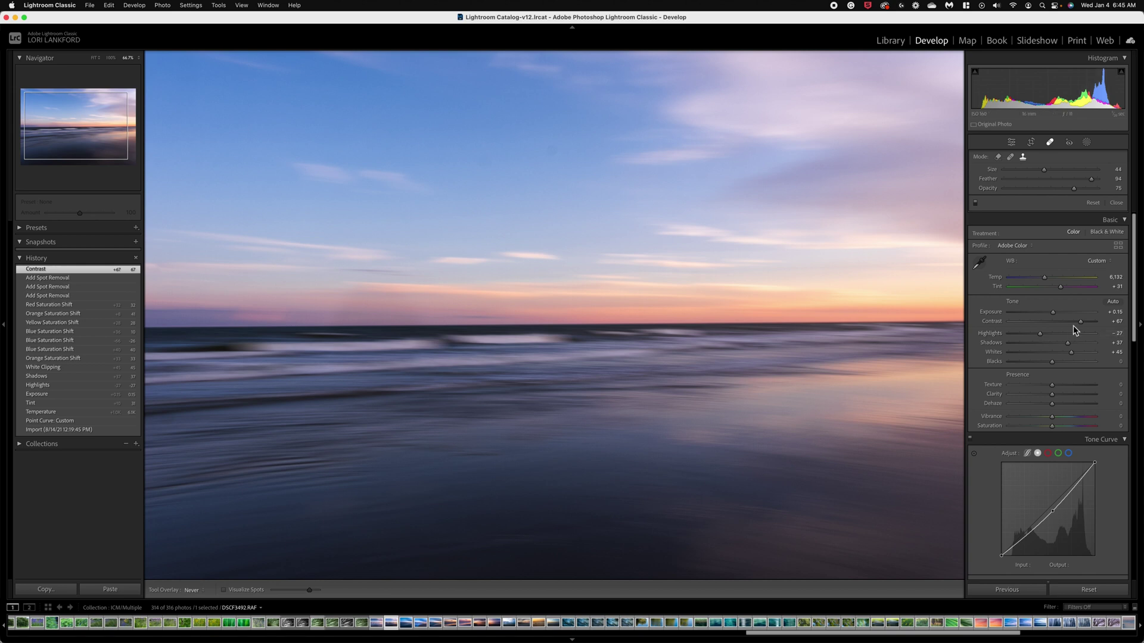
pyautogui.moveTo(1080, 322); pyautogui.dragTo(1052, 322)
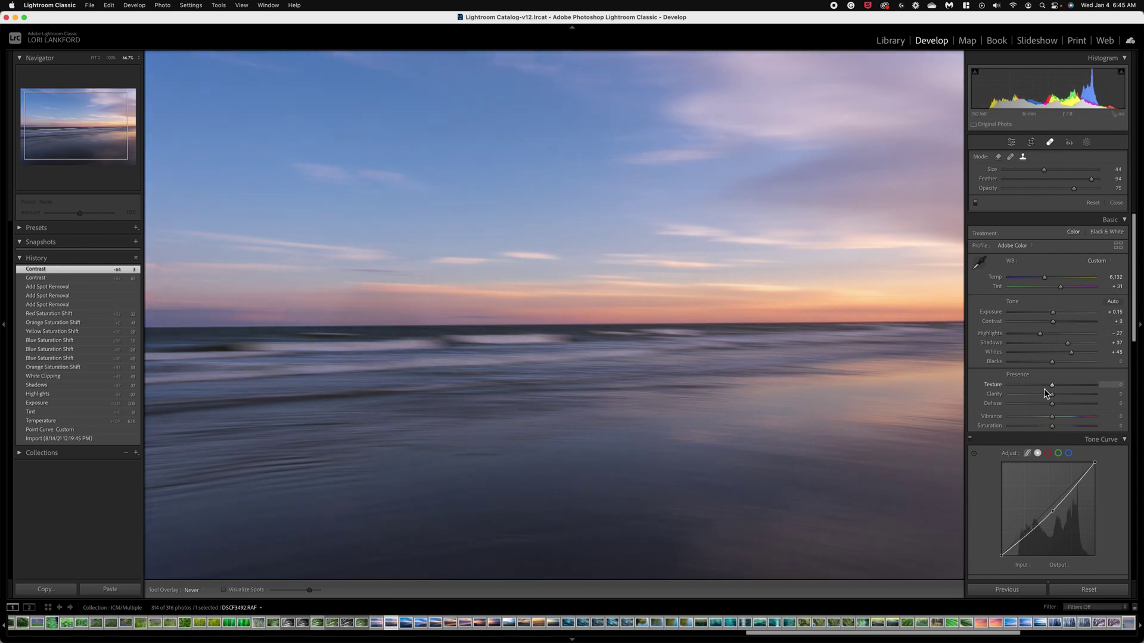
# Step: Soften the seascape with a Clarity of -24, and set its Contrast to +10
pyautogui.moveTo(1043, 394); pyautogui.dragTo(1042, 395)
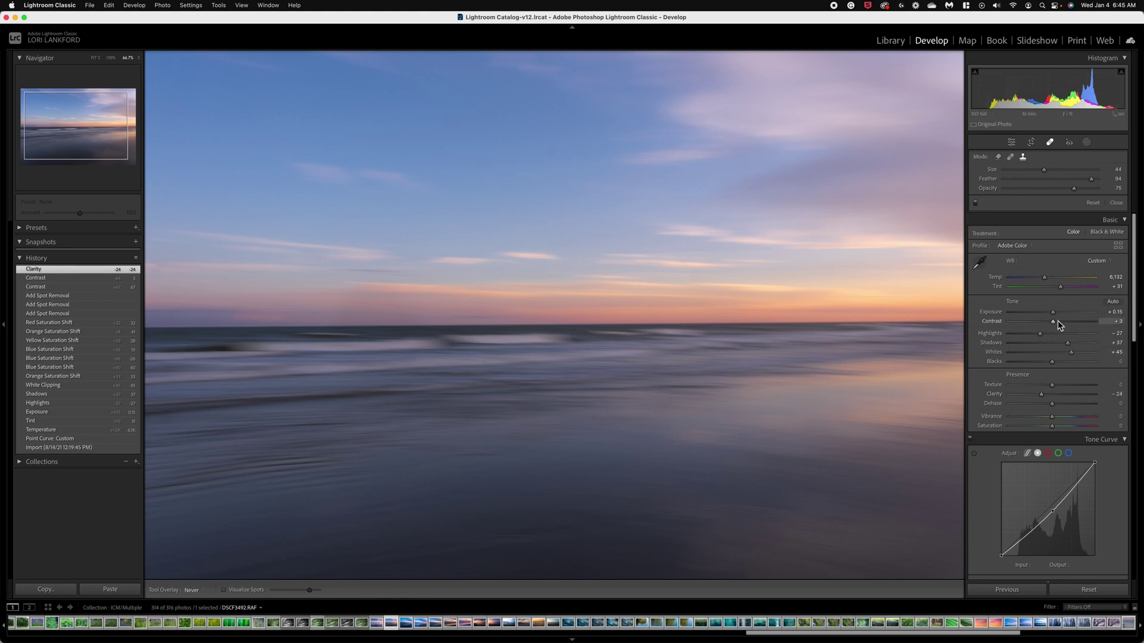
pyautogui.moveTo(1056, 321)
pyautogui.mouseDown()
pyautogui.moveTo(1035, 324)
pyautogui.moveTo(1056, 323)
pyautogui.mouseUp()
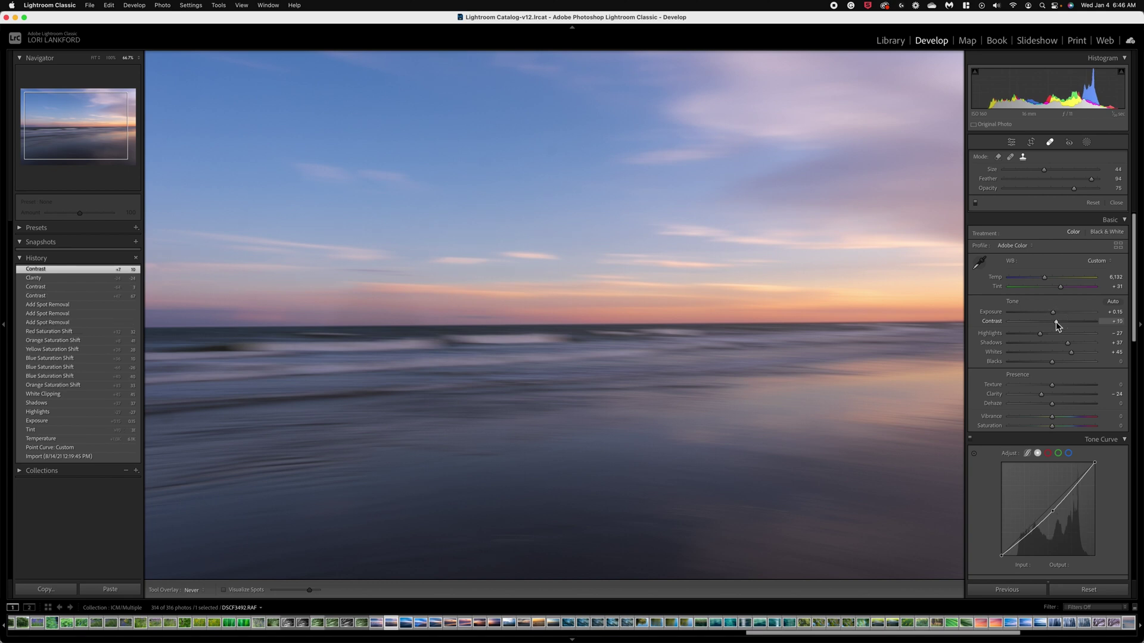